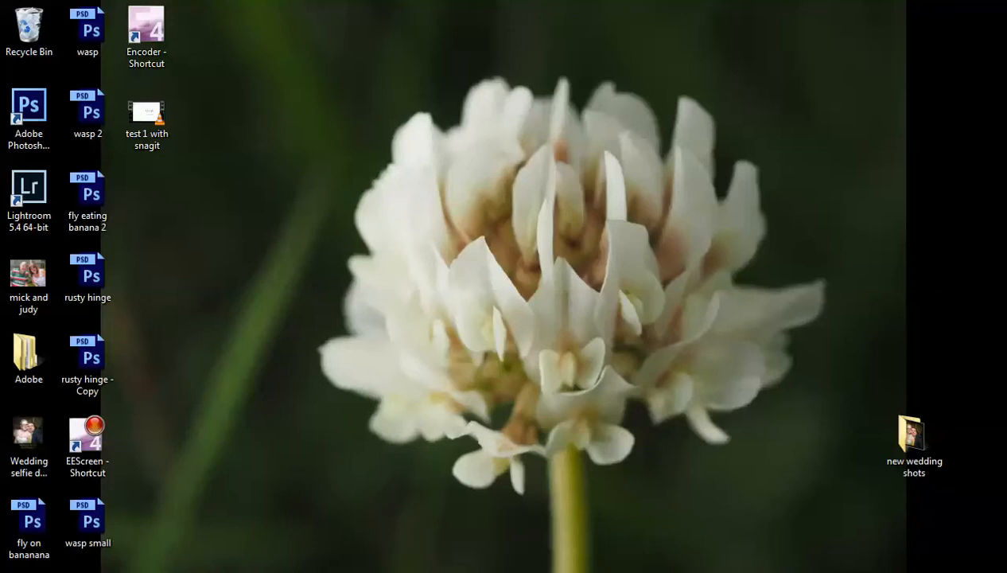
- Switch to Lightroom, compare the keyhole photos, and open P1140240.dng in the Develop module
{"action": "left_click", "coordinate": [469, 570]}
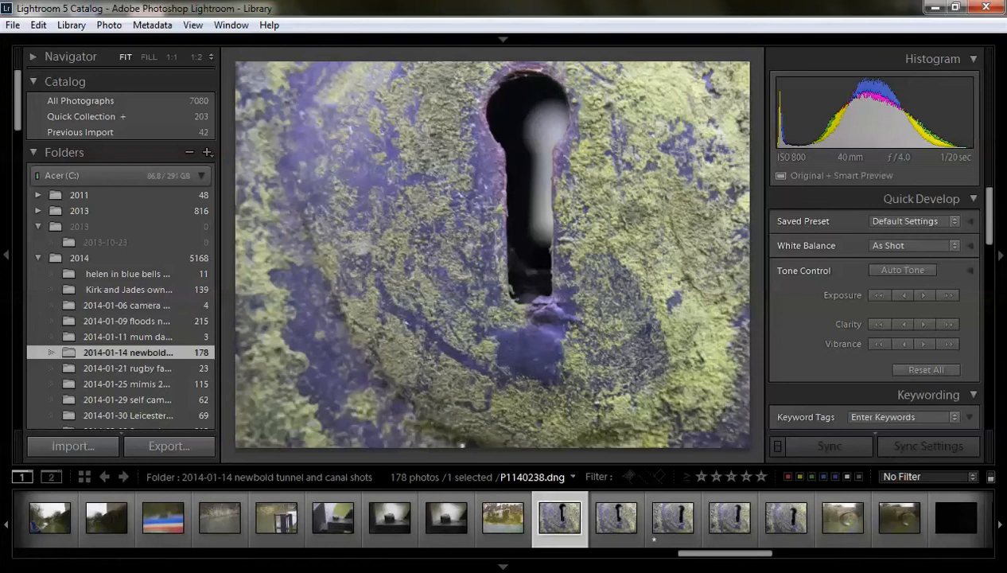
{"action": "mouse_move", "coordinate": [498, 42]}
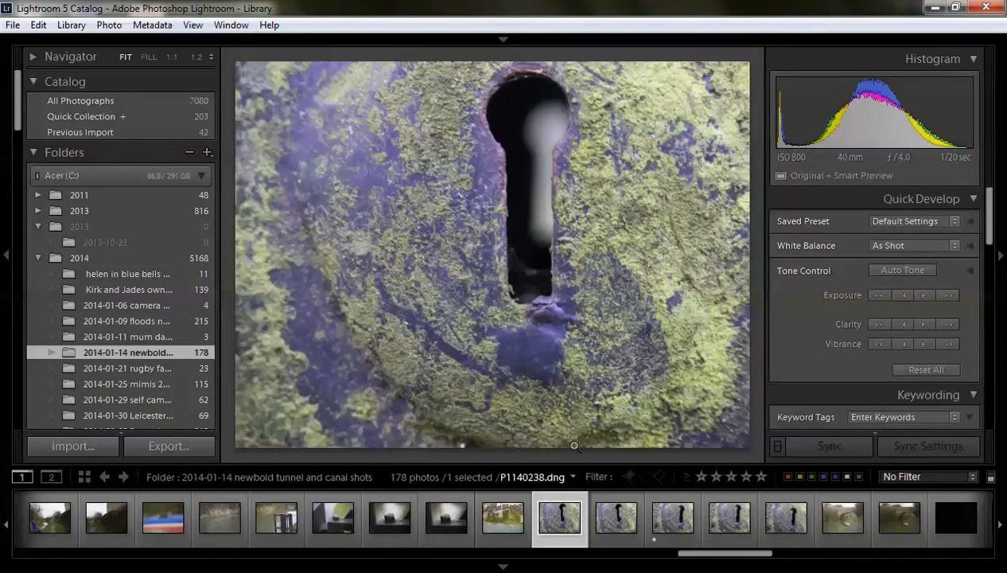
{"action": "left_click", "coordinate": [615, 544]}
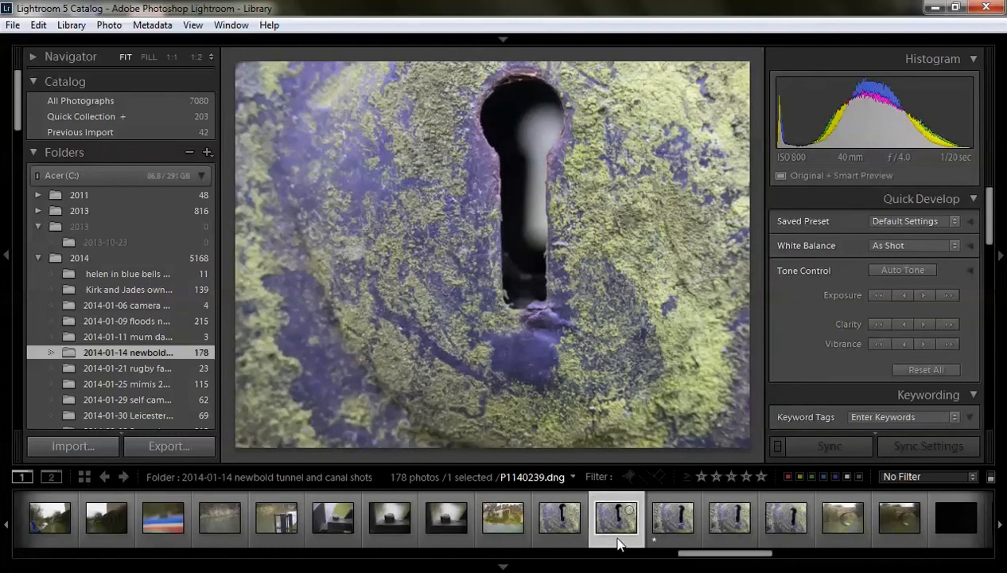
{"action": "left_click", "coordinate": [677, 542]}
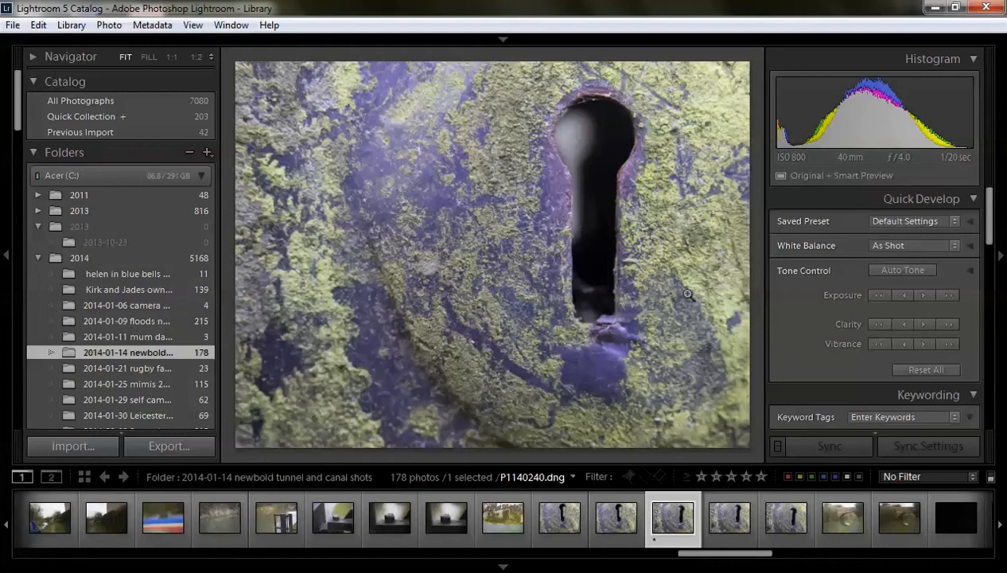
{"action": "mouse_move", "coordinate": [499, 36]}
{"action": "left_click", "coordinate": [654, 68]}
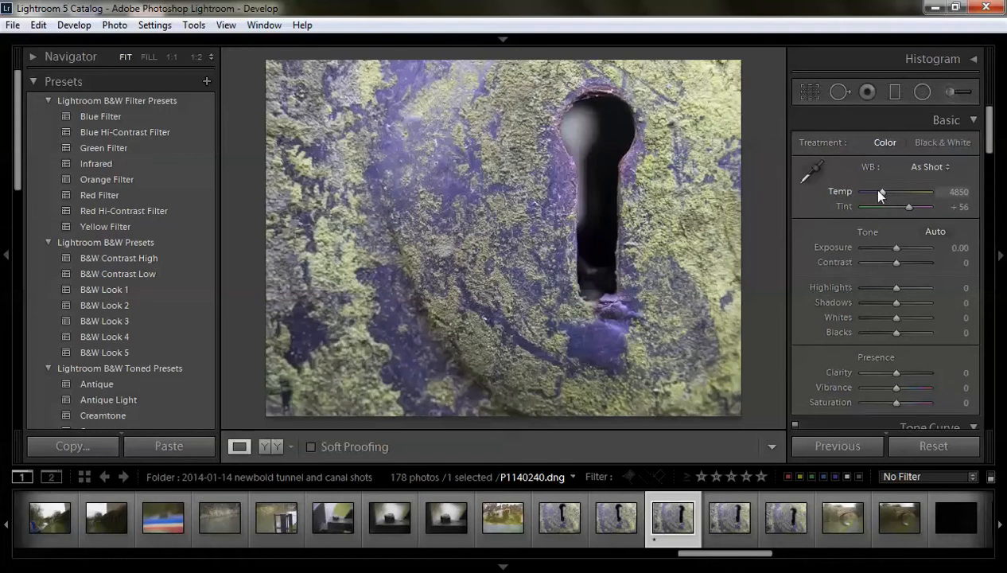
- White-balance the photo from the bare purplish metal and set Exposure to −0.24, Highlights to −29 and Shadows to +67
{"action": "left_click", "coordinate": [809, 169]}
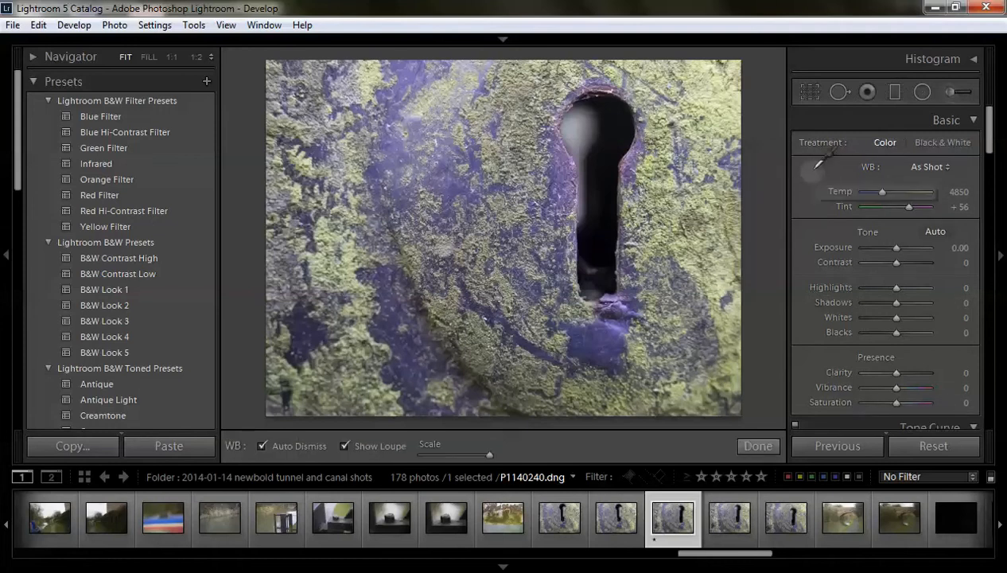
{"action": "left_click", "coordinate": [403, 195]}
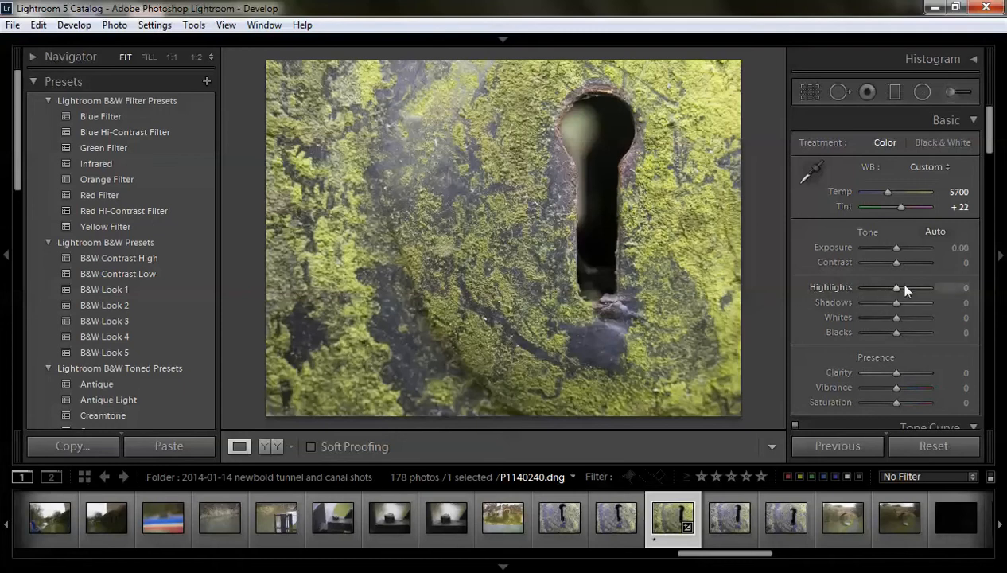
{"action": "left_click_drag", "start_coordinate": [894, 247], "coordinate": [896, 247]}
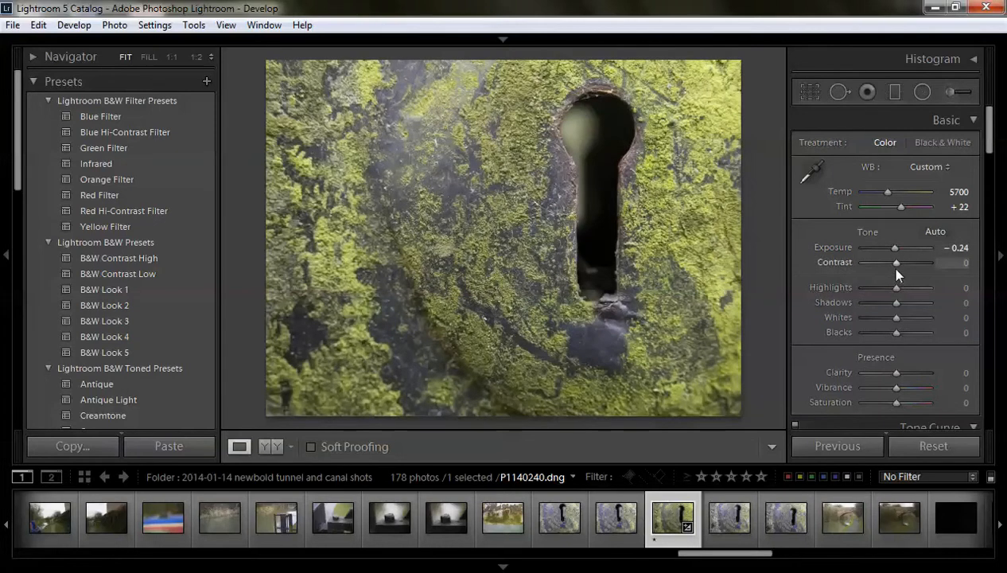
{"action": "left_click_drag", "start_coordinate": [896, 288], "coordinate": [889, 288]}
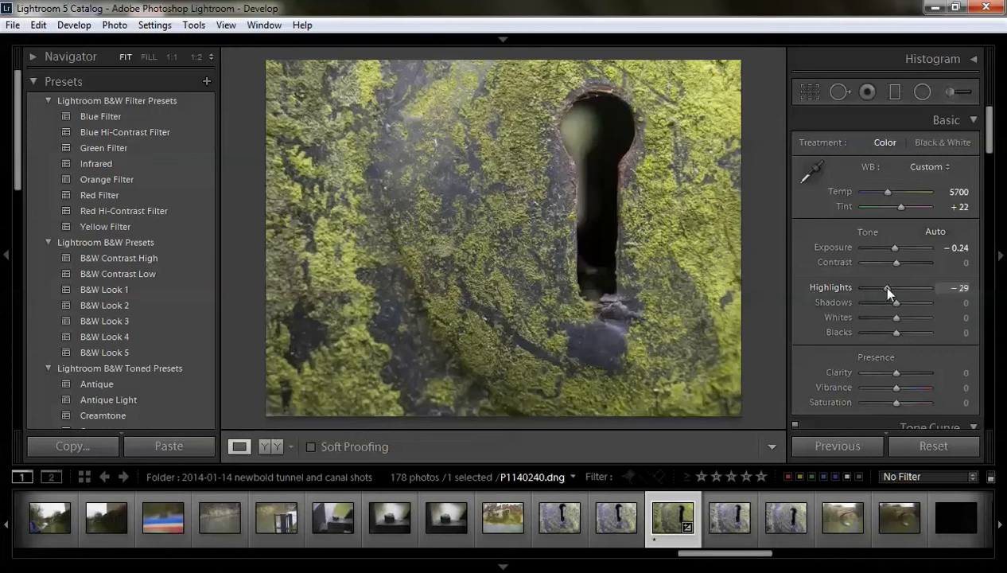
{"action": "left_click_drag", "start_coordinate": [896, 303], "coordinate": [920, 301]}
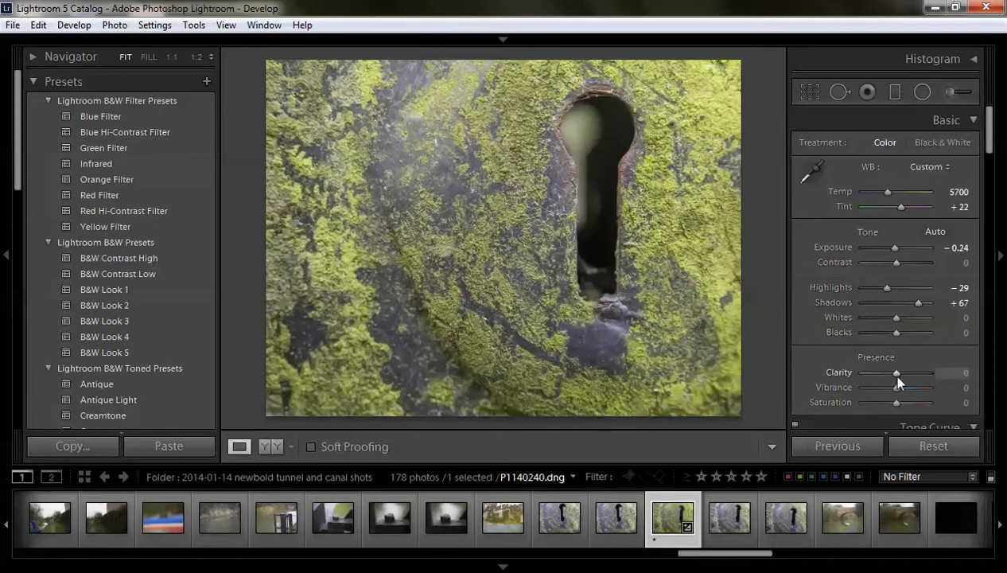
- Set the photo's Clarity to +31 and Vibrance to +17
{"action": "key", "text": "z"}
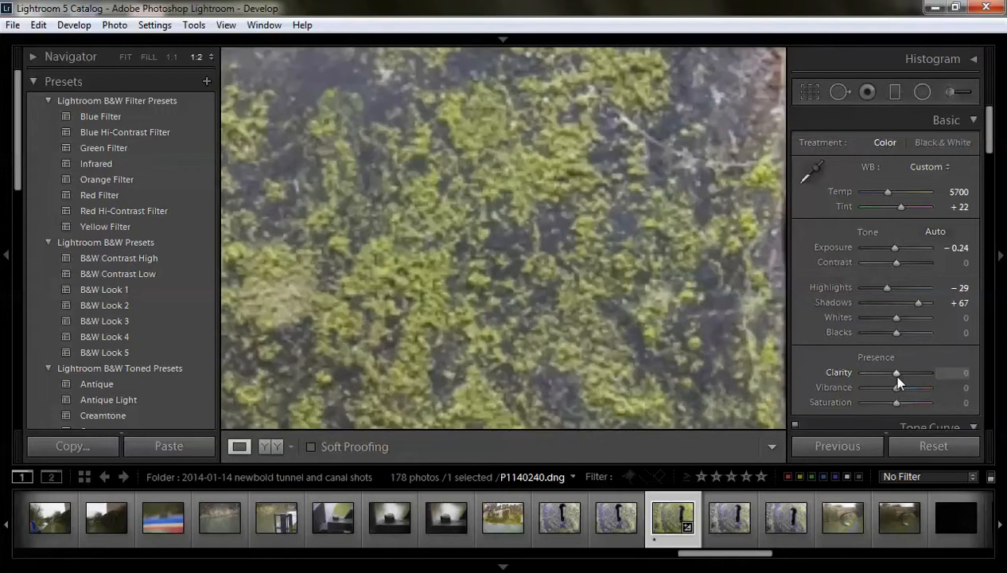
{"action": "key", "text": "z"}
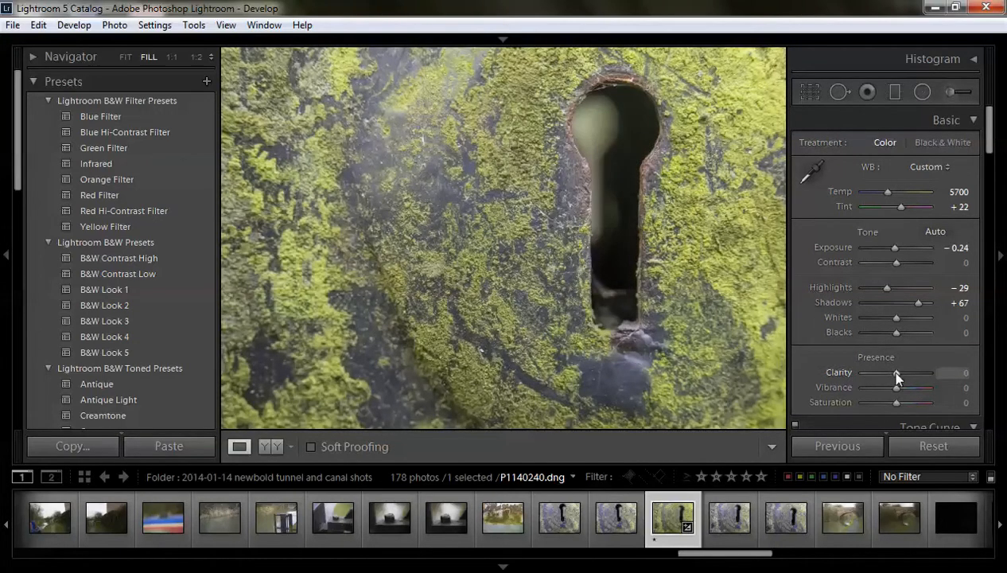
{"action": "left_click_drag", "start_coordinate": [897, 374], "coordinate": [907, 373]}
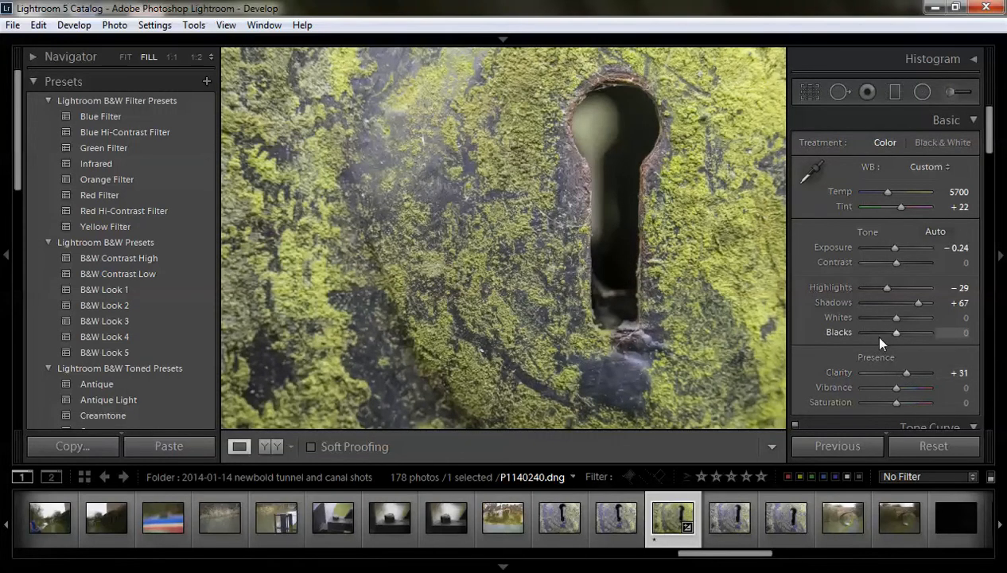
{"action": "scroll", "coordinate": [879, 340], "scroll_direction": "down", "scroll_amount": 2}
{"action": "left_click_drag", "start_coordinate": [896, 295], "coordinate": [902, 297]}
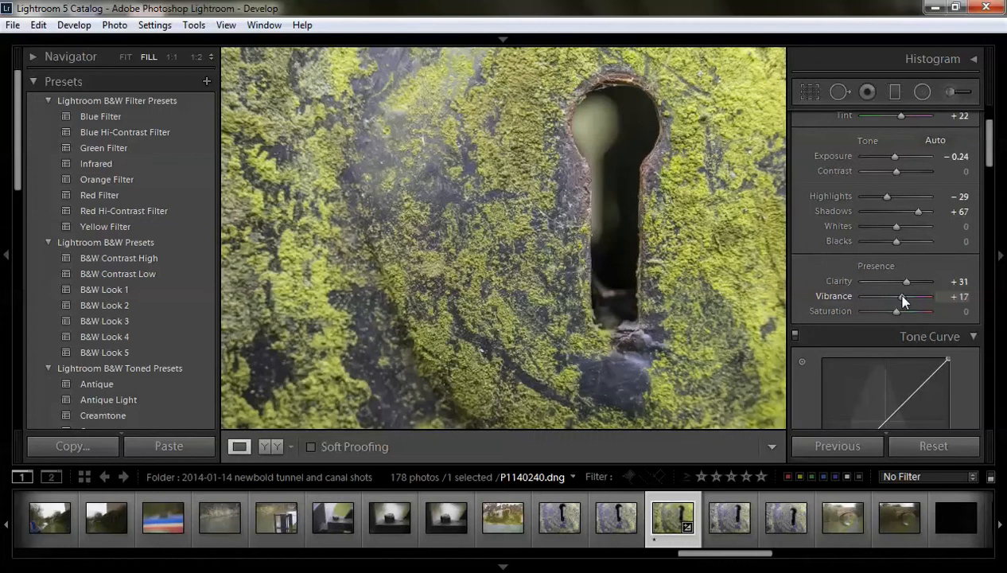
- Set the green Saturation to +58, and the yellow Saturation to +64 with yellow Luminance at −20
{"action": "scroll", "coordinate": [876, 312], "scroll_direction": "down", "scroll_amount": 6}
{"action": "scroll", "coordinate": [876, 311], "scroll_direction": "down", "scroll_amount": 2}
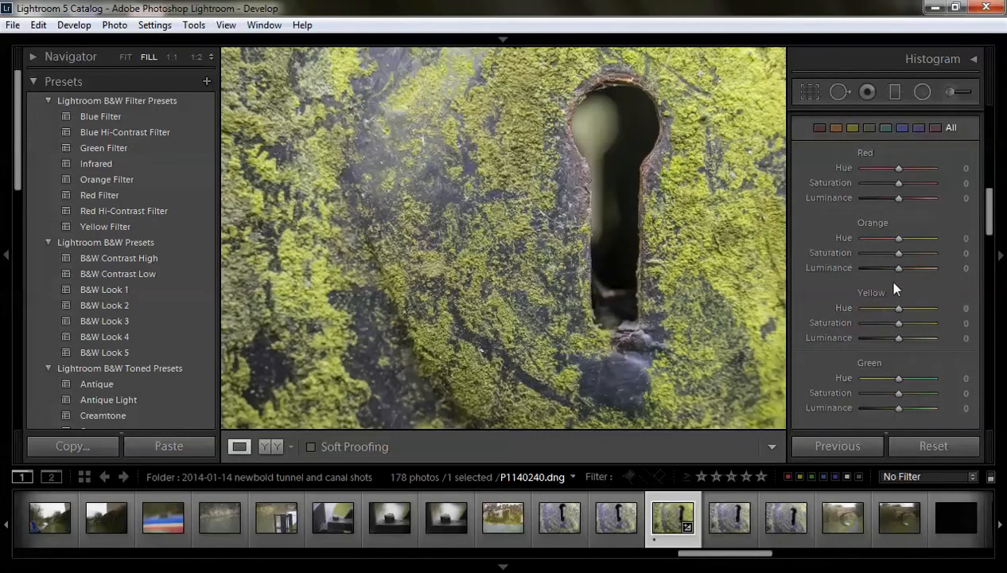
{"action": "scroll", "coordinate": [885, 277], "scroll_direction": "up", "scroll_amount": 3}
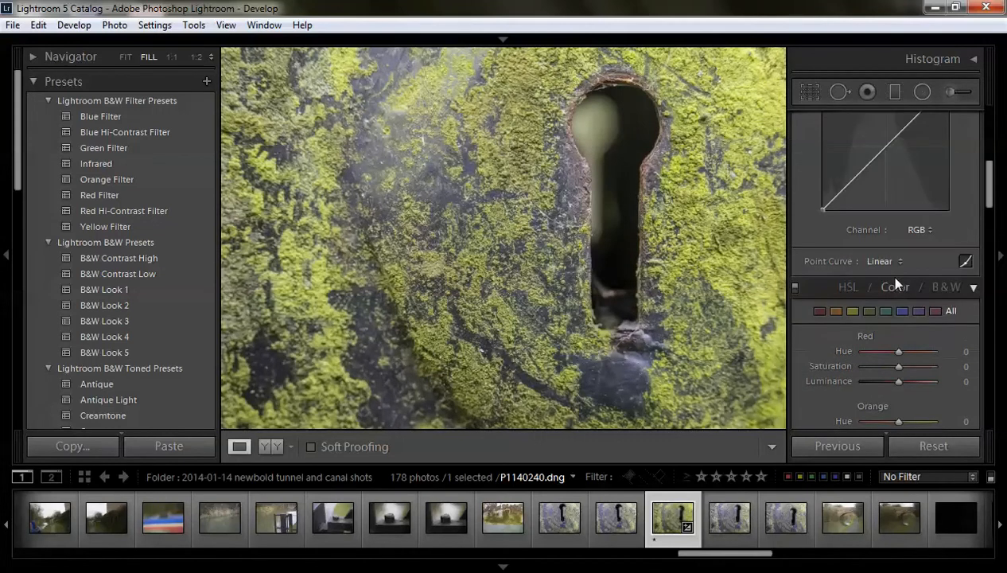
{"action": "left_click", "coordinate": [868, 311]}
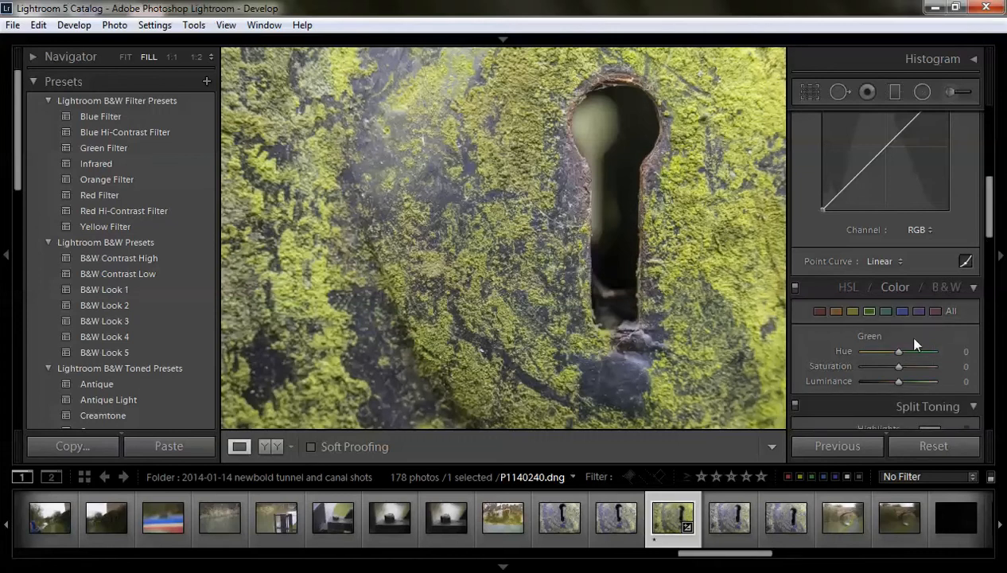
{"action": "left_click_drag", "start_coordinate": [898, 367], "coordinate": [922, 367]}
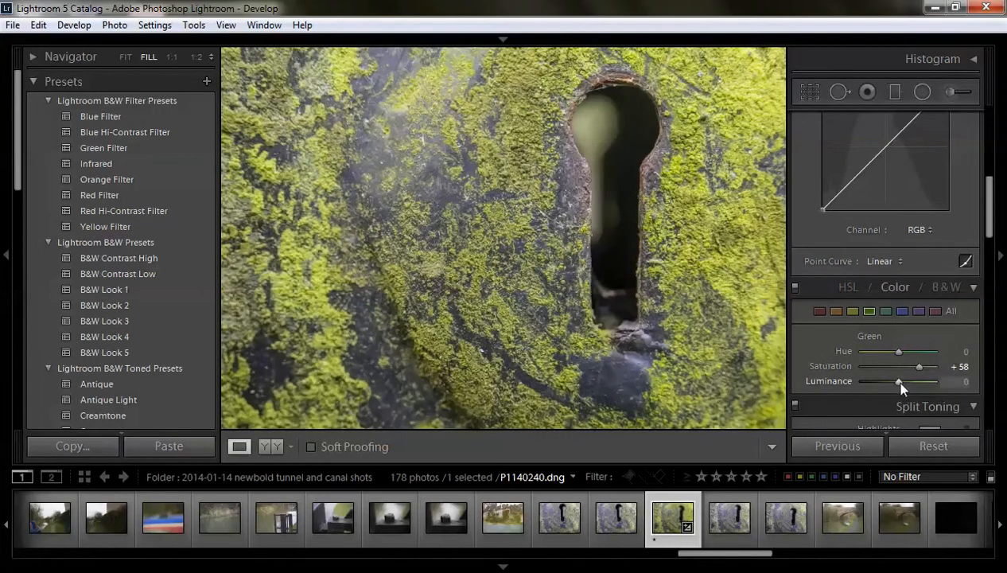
{"action": "mouse_move", "coordinate": [899, 383]}
{"action": "left_mouse_down"}
{"action": "mouse_move", "coordinate": [870, 380]}
{"action": "mouse_move", "coordinate": [899, 381]}
{"action": "left_mouse_up"}
{"action": "left_click", "coordinate": [855, 310]}
{"action": "mouse_move", "coordinate": [900, 366]}
{"action": "left_mouse_down"}
{"action": "mouse_move", "coordinate": [928, 366]}
{"action": "mouse_move", "coordinate": [891, 378]}
{"action": "left_mouse_up"}
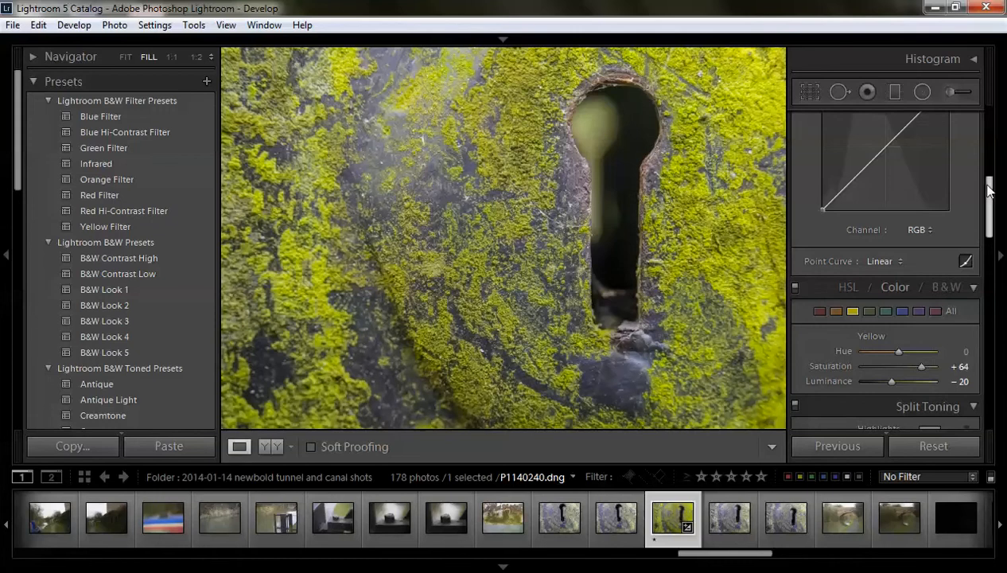
- Remove the photo's sharpening by setting the sharpening Amount to 0
{"action": "scroll", "coordinate": [990, 197], "scroll_direction": "down", "scroll_amount": 1}
{"action": "left_click_drag", "start_coordinate": [990, 197], "coordinate": [996, 302]}
{"action": "left_click_drag", "start_coordinate": [874, 178], "coordinate": [943, 185]}
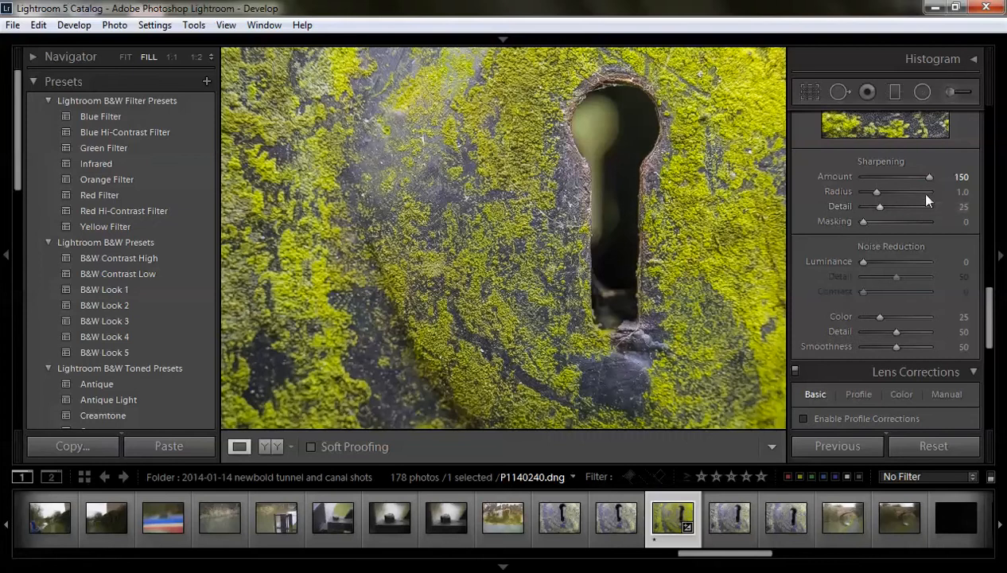
{"action": "left_click_drag", "start_coordinate": [929, 180], "coordinate": [854, 182]}
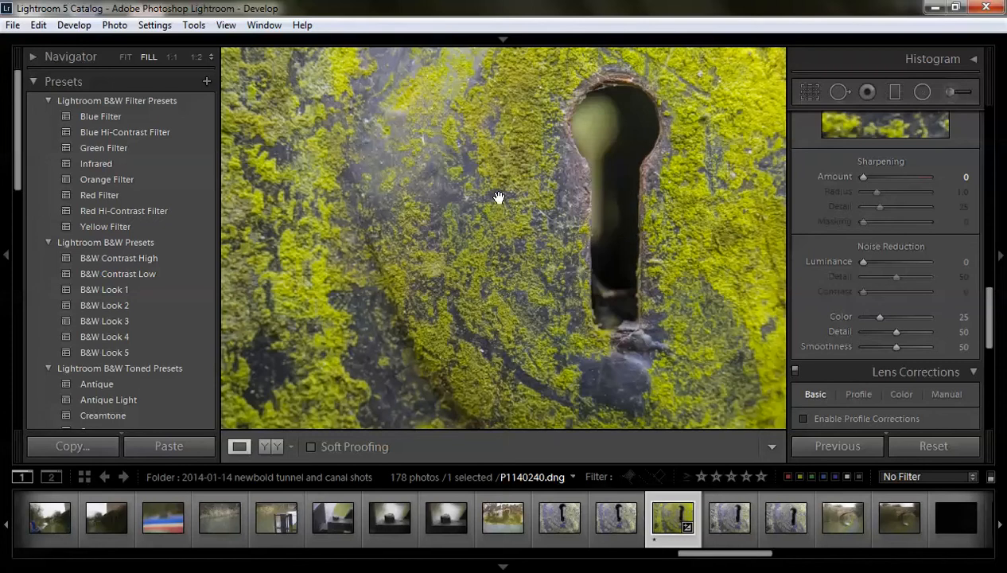
- Send the photo to Photoshop for editing as a copy with Lightroom adjustments
{"action": "right_click", "coordinate": [461, 232]}
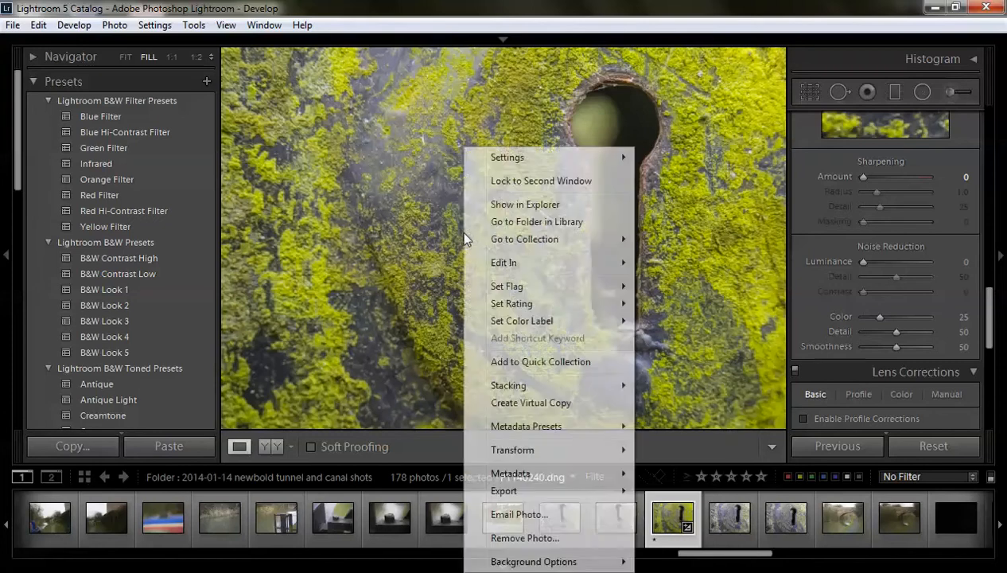
{"action": "mouse_move", "coordinate": [498, 269]}
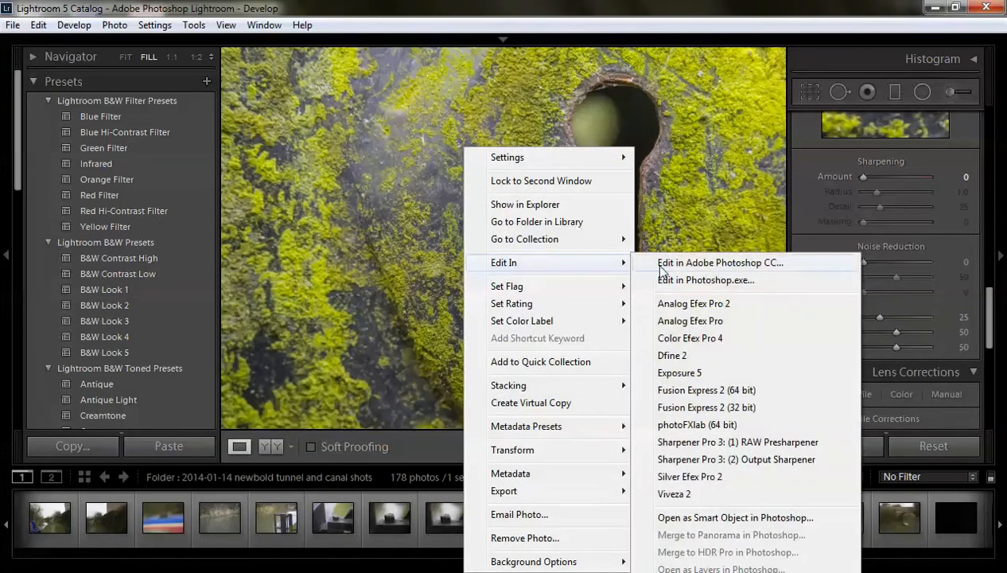
{"action": "left_click", "coordinate": [689, 283]}
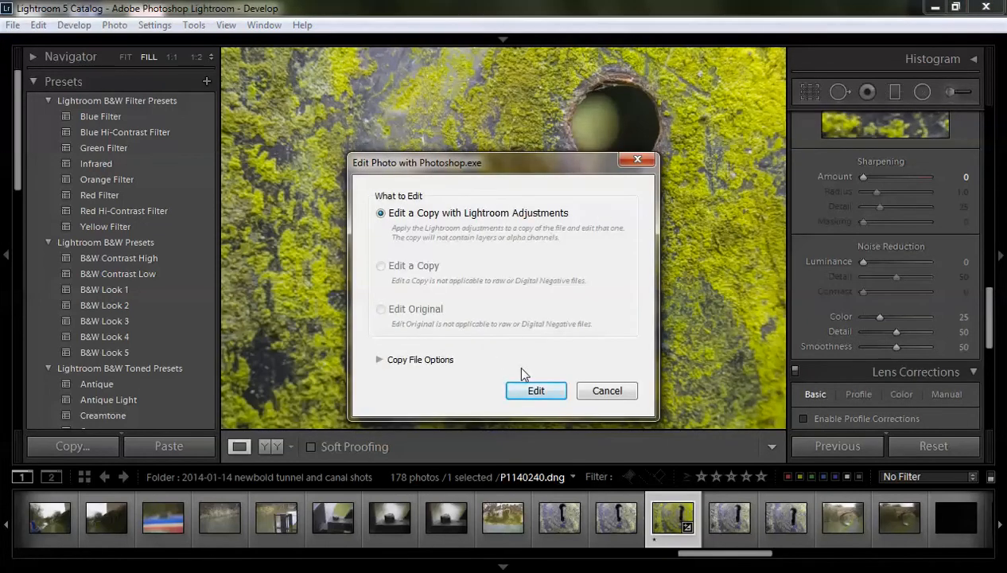
{"action": "left_click", "coordinate": [533, 390]}
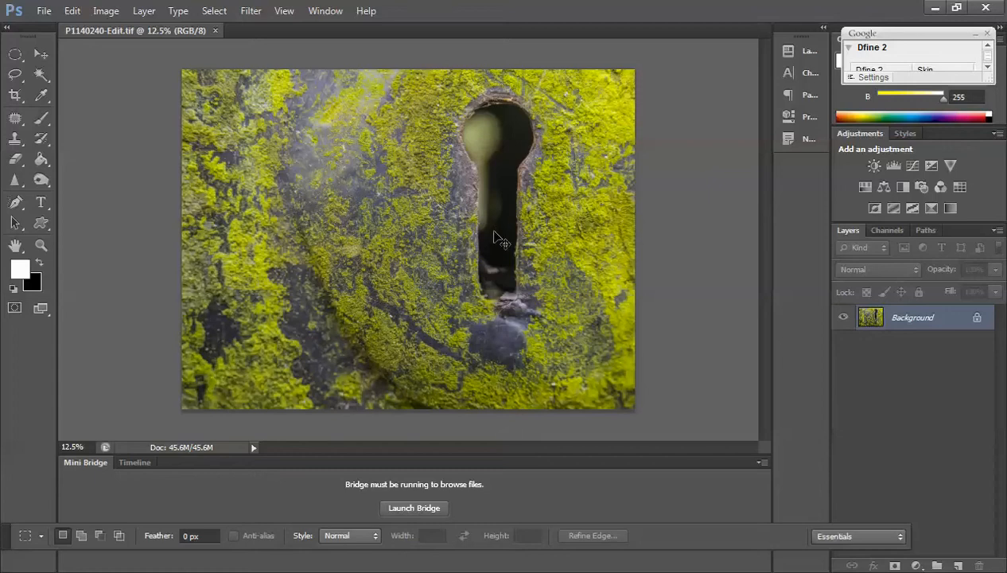
- Crop the photo closely around the keyhole, trimming the mossy area on its left and a strip along the lower edge
{"action": "key", "text": "ctrl+plus"}
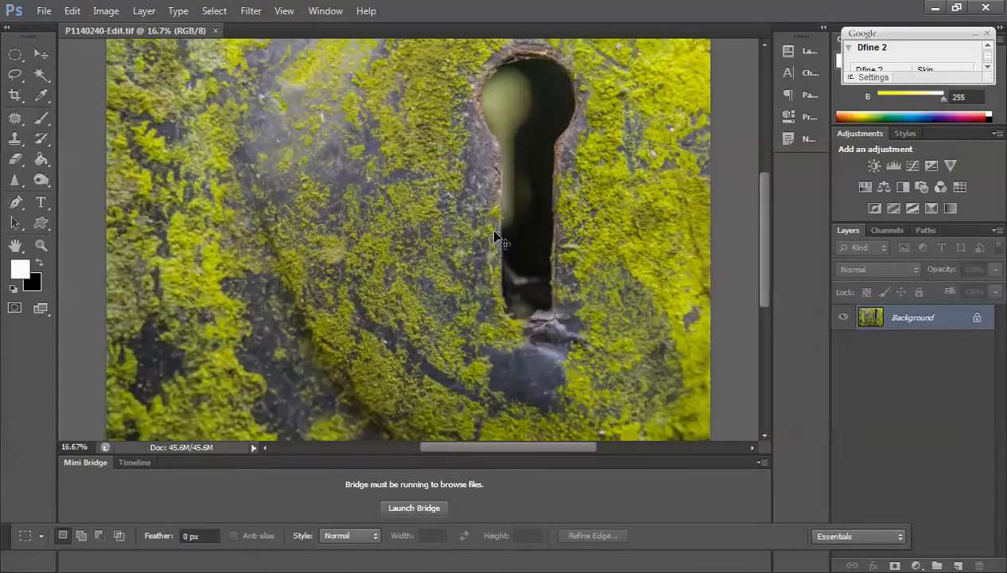
{"action": "key", "text": "ctrl+plus"}
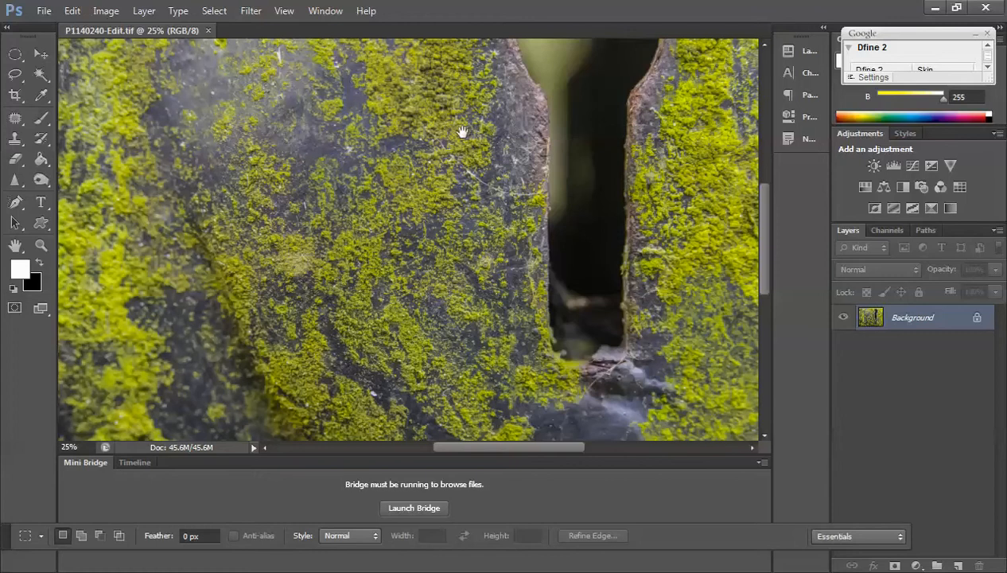
{"action": "left_click_drag", "start_coordinate": [462, 131], "coordinate": [204, 185]}
{"action": "left_click_drag", "start_coordinate": [460, 160], "coordinate": [602, 241]}
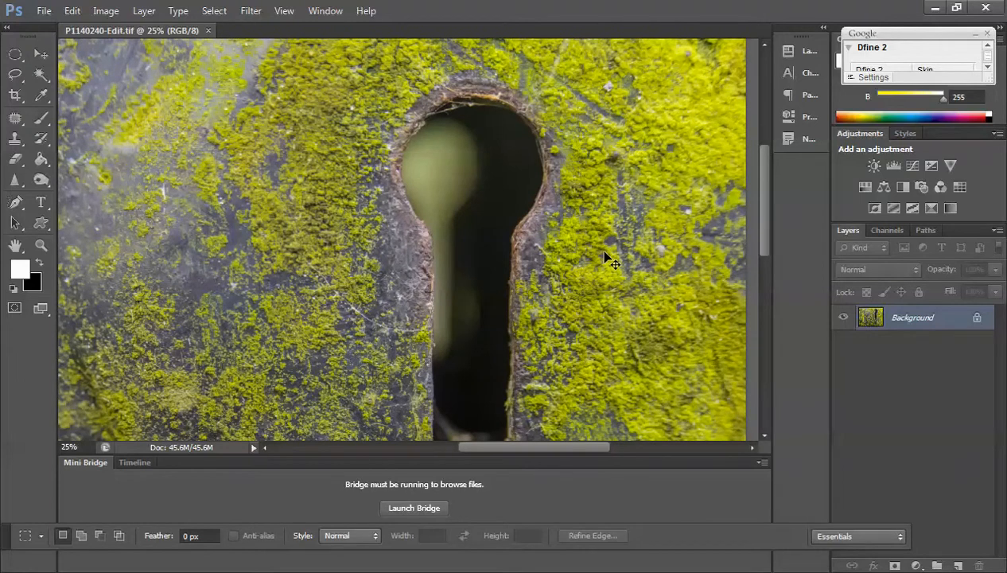
{"action": "key", "text": "ctrl+minus"}
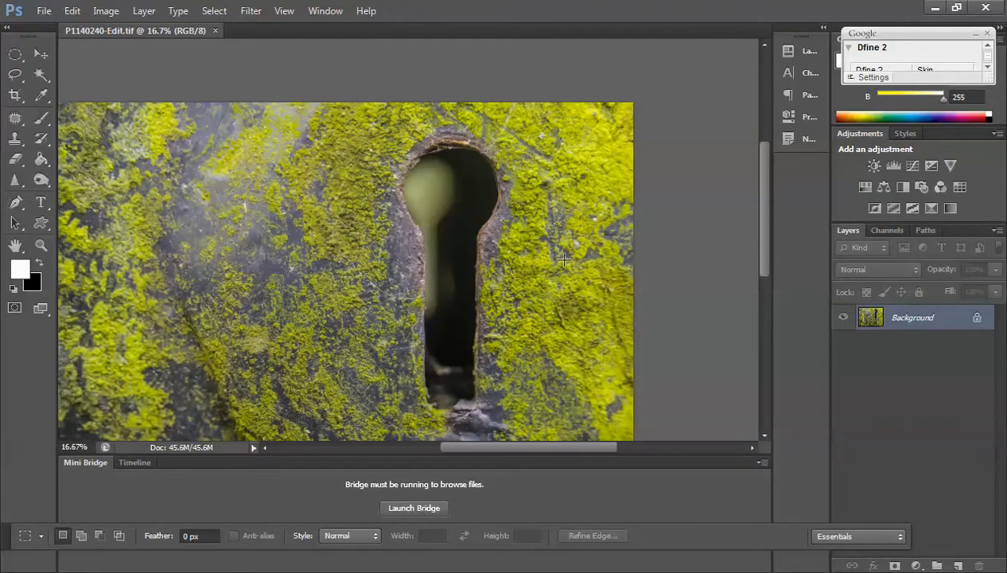
{"action": "left_click_drag", "start_coordinate": [353, 284], "coordinate": [433, 215]}
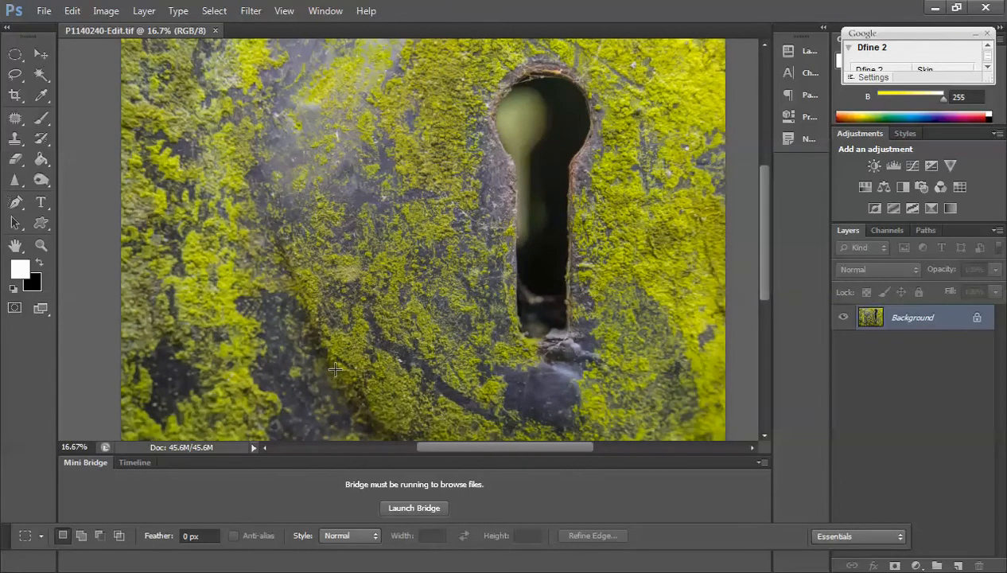
{"action": "left_click", "coordinate": [13, 96]}
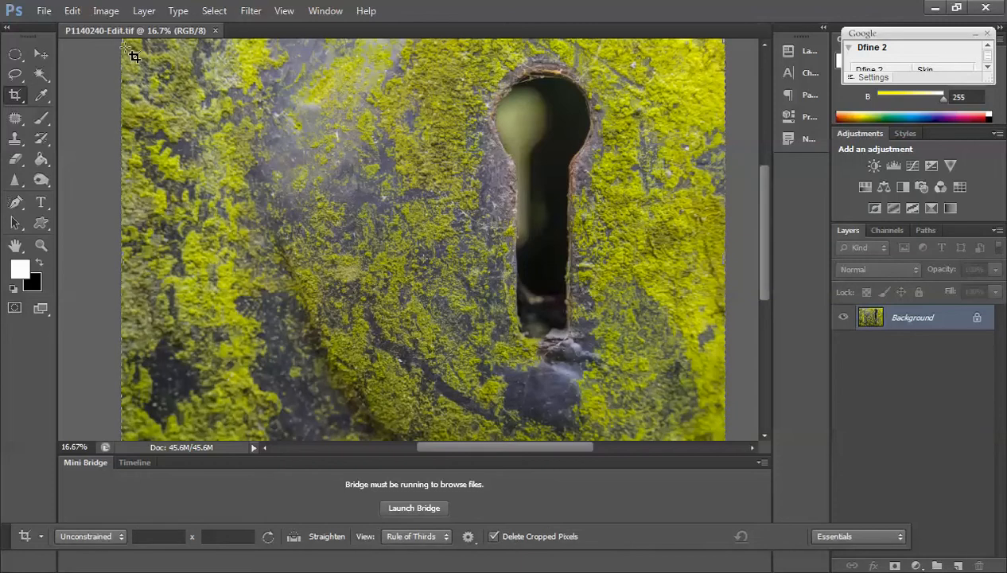
{"action": "left_click_drag", "start_coordinate": [120, 42], "coordinate": [181, 85]}
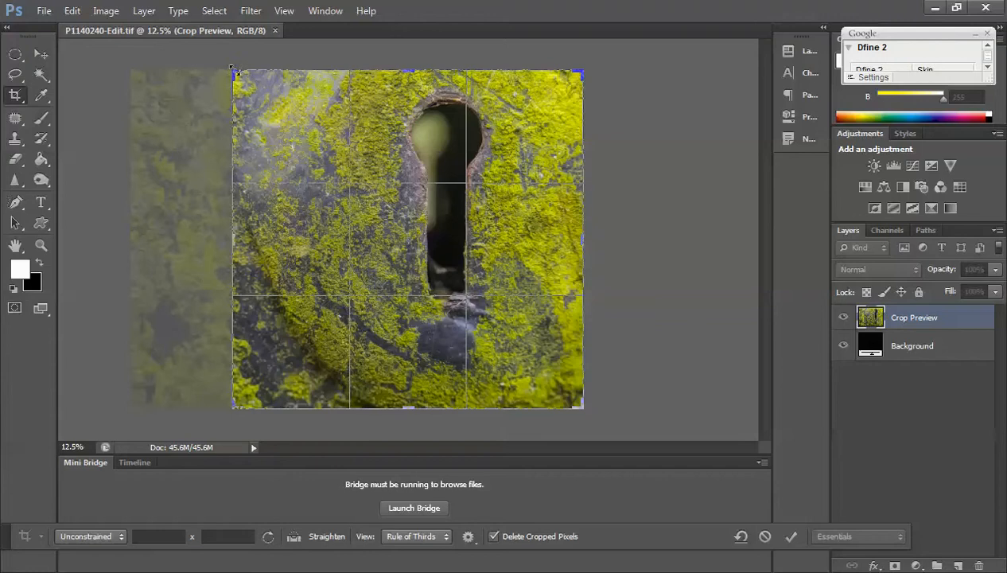
{"action": "left_click_drag", "start_coordinate": [405, 406], "coordinate": [408, 361]}
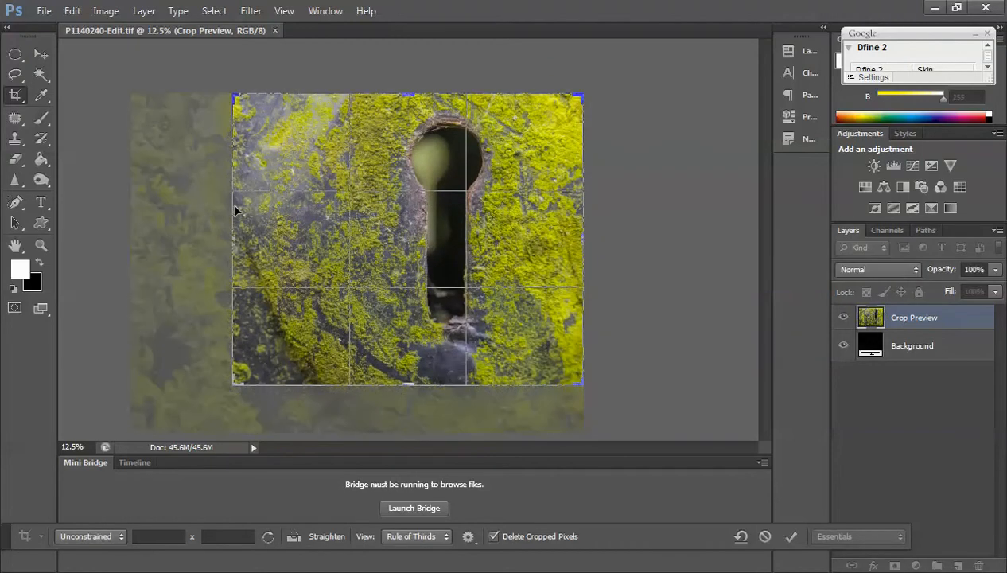
{"action": "left_click_drag", "start_coordinate": [235, 240], "coordinate": [271, 238]}
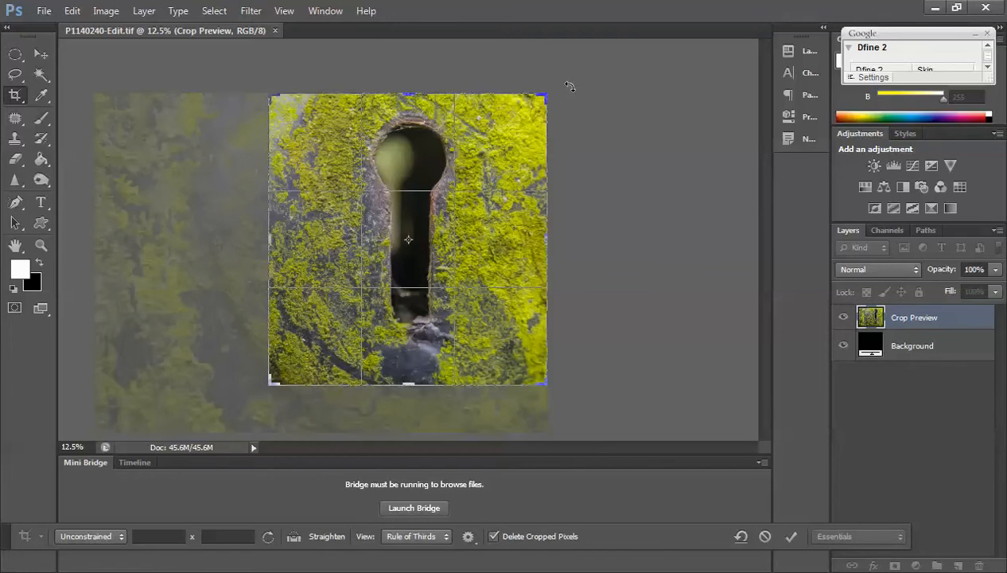
{"action": "left_click_drag", "start_coordinate": [569, 86], "coordinate": [587, 62]}
{"action": "left_click", "coordinate": [36, 54]}
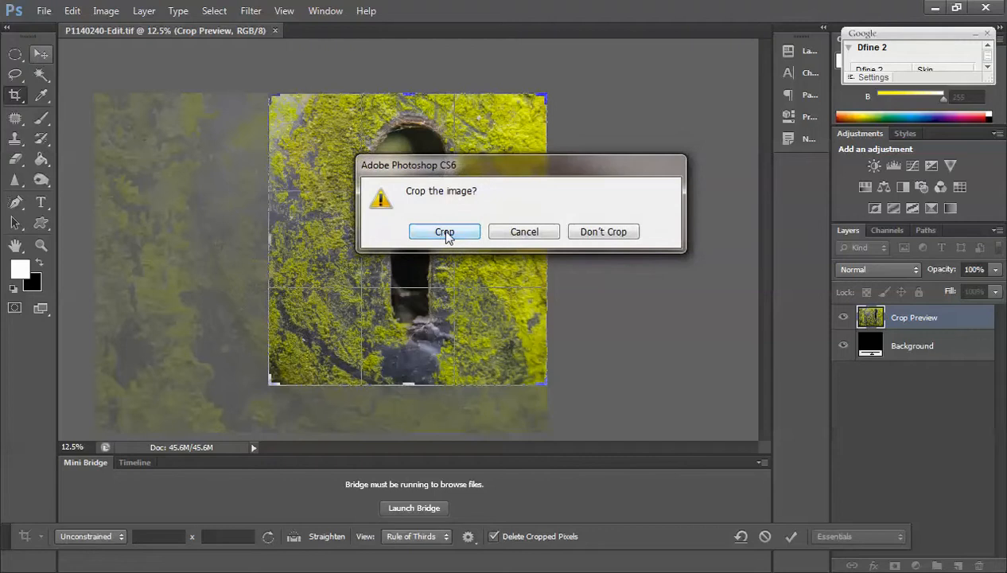
{"action": "left_click", "coordinate": [443, 231]}
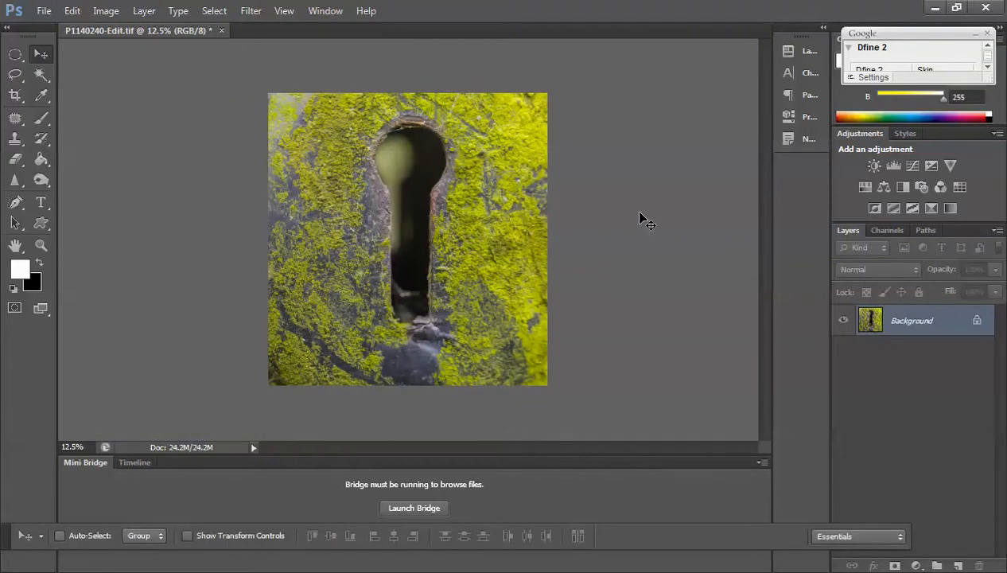
- Heal the light specks right of the keyhole and the pale strand left of it with a 56 px Spot Healing Brush
{"action": "key", "text": "ctrl+plus"}
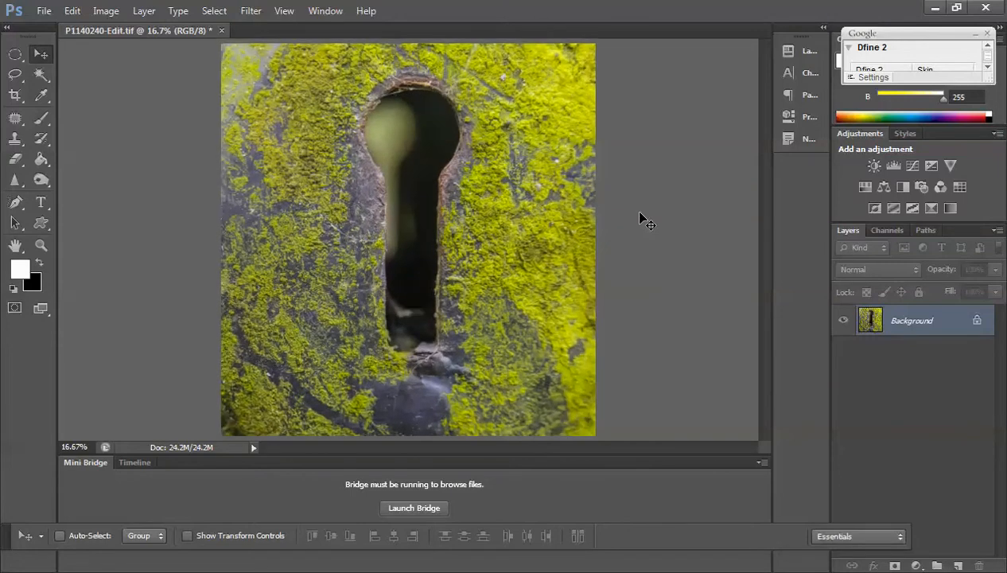
{"action": "key", "text": "ctrl+plus"}
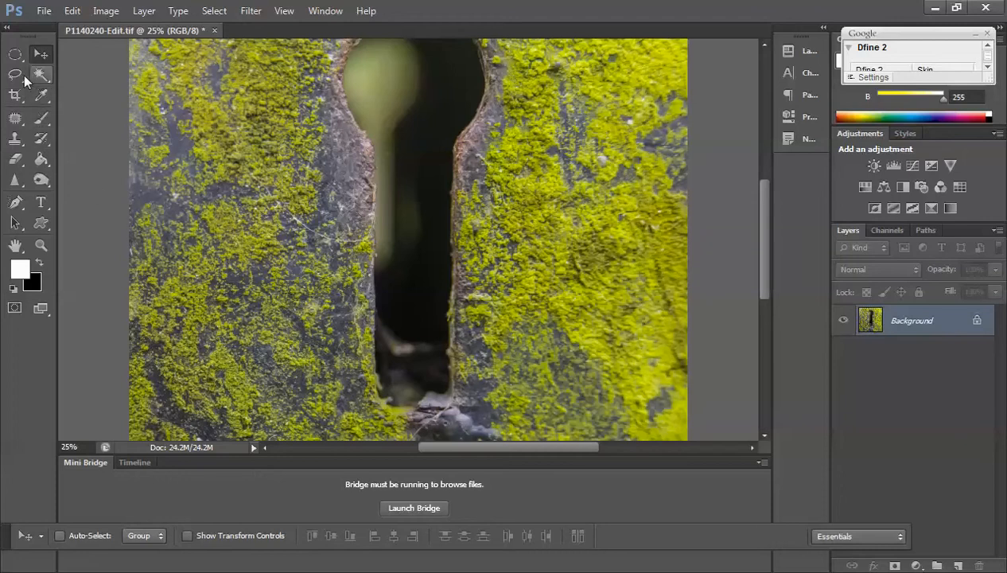
{"action": "left_click", "coordinate": [18, 118]}
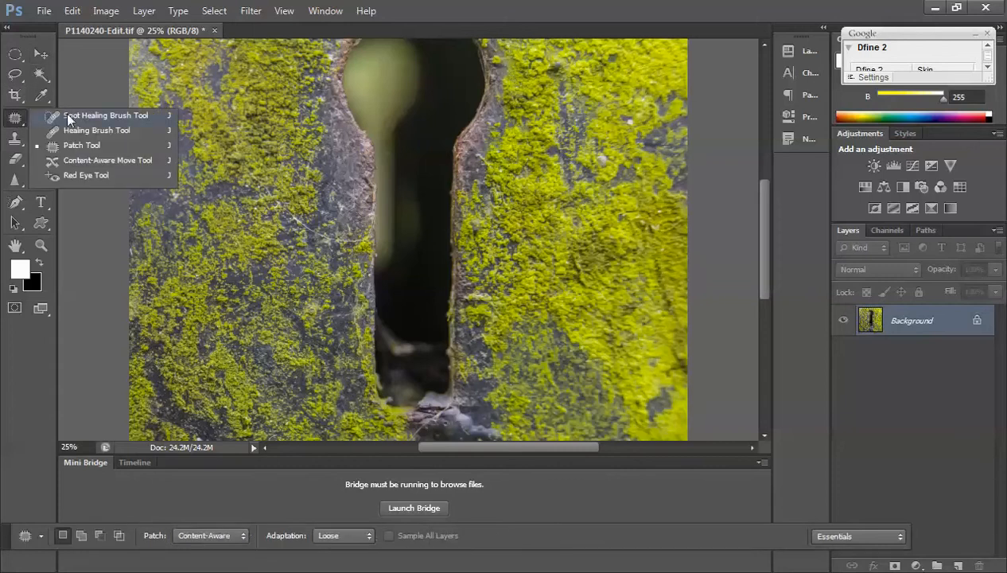
{"action": "left_click", "coordinate": [69, 117]}
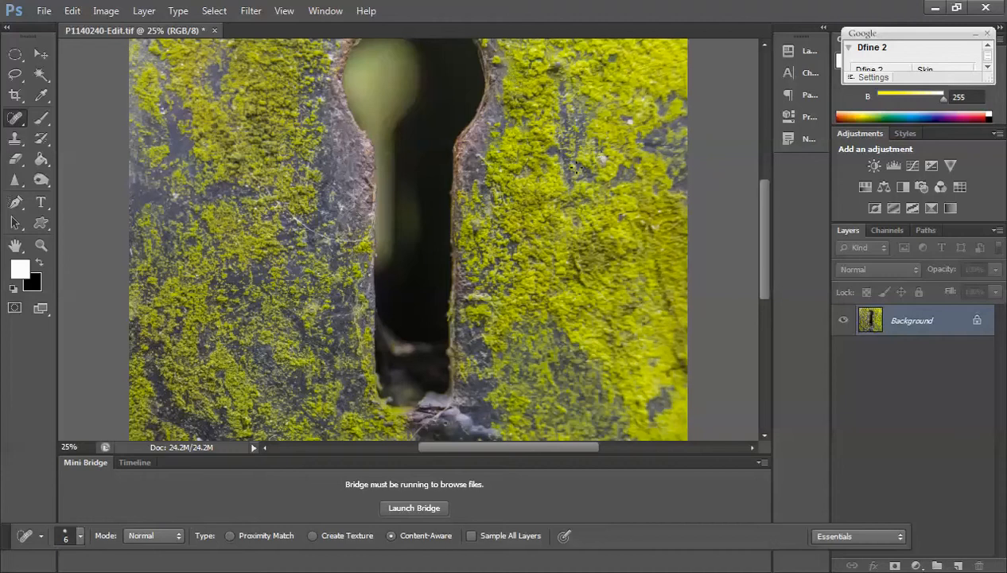
{"action": "left_click", "coordinate": [80, 536]}
{"action": "left_click_drag", "start_coordinate": [26, 334], "coordinate": [40, 334]}
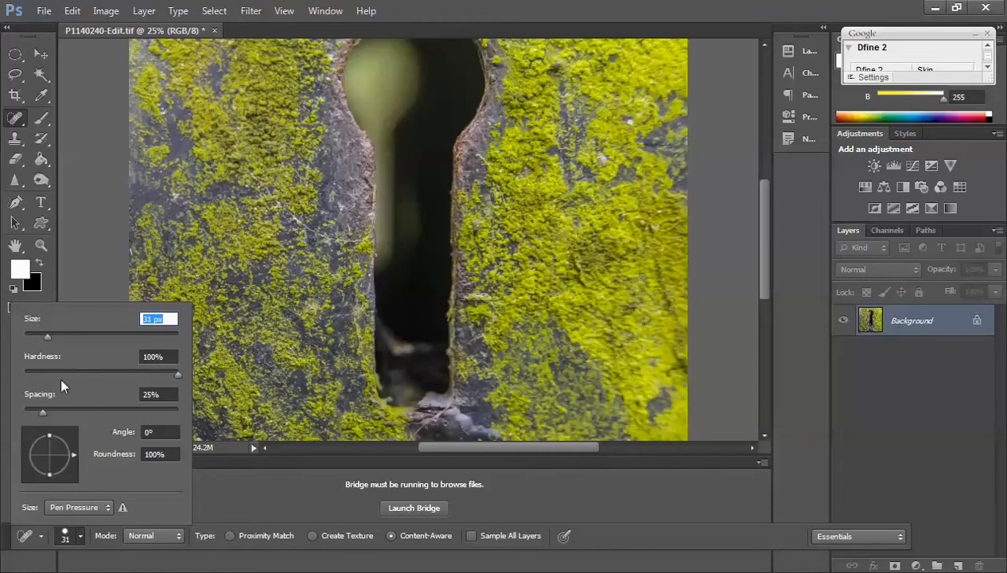
{"action": "left_click_drag", "start_coordinate": [46, 337], "coordinate": [55, 336]}
{"action": "key", "text": "Return"}
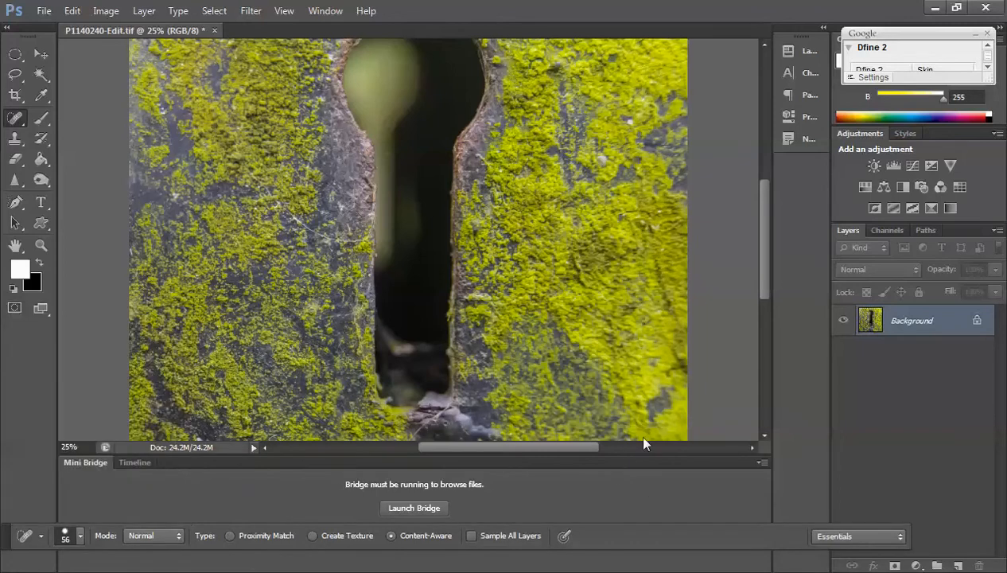
{"action": "left_click_drag", "start_coordinate": [609, 152], "coordinate": [602, 159]}
{"action": "mouse_move", "coordinate": [256, 180]}
{"action": "left_mouse_down"}
{"action": "mouse_move", "coordinate": [305, 225]}
{"action": "mouse_move", "coordinate": [364, 244]}
{"action": "left_mouse_up"}
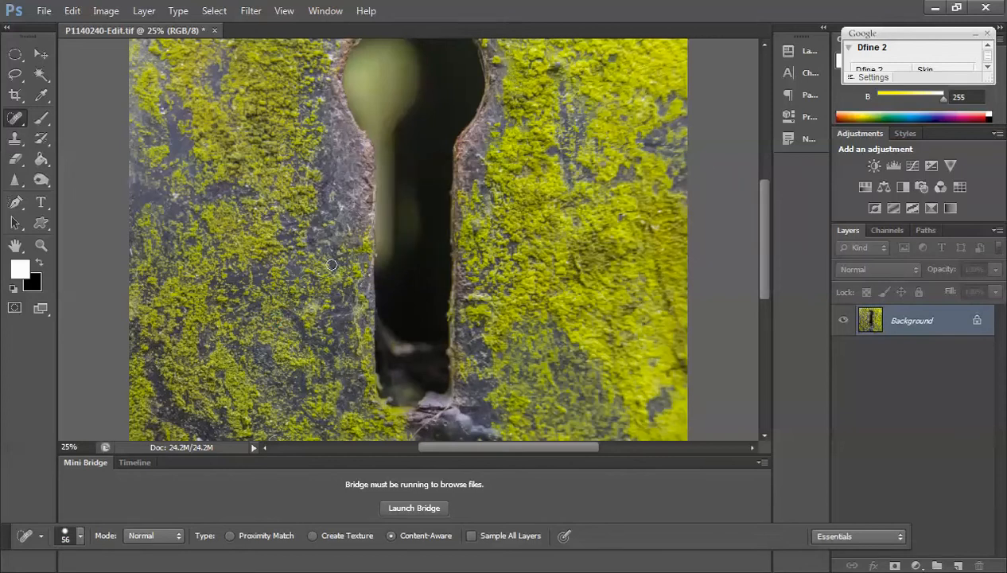
- Set a relative canvas extension of 1 mm in both width and height for the cropped photo
{"action": "key", "text": "ctrl+minus"}
{"action": "key", "text": "ctrl+minus"}
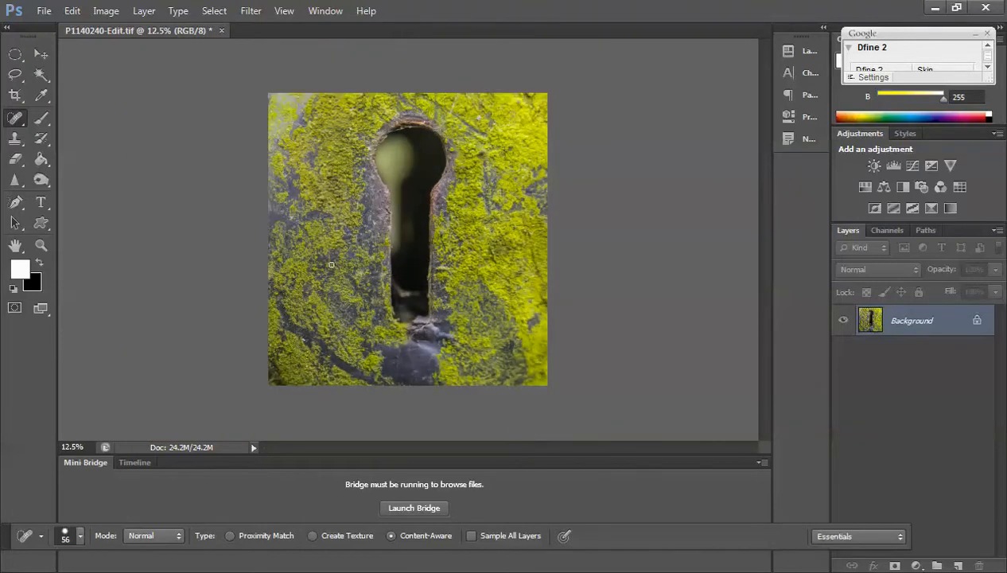
{"action": "left_click", "coordinate": [94, 11]}
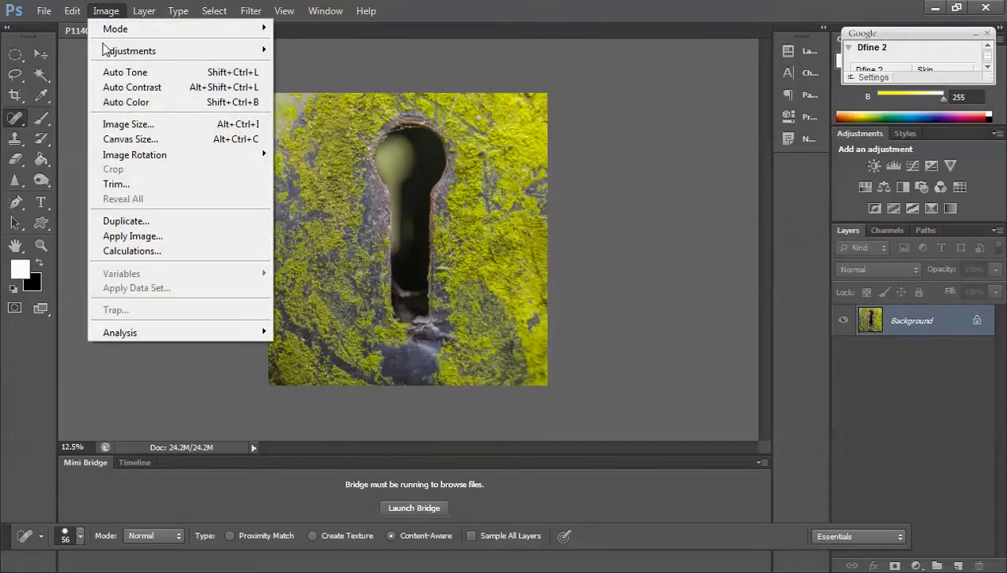
{"action": "left_click", "coordinate": [123, 140]}
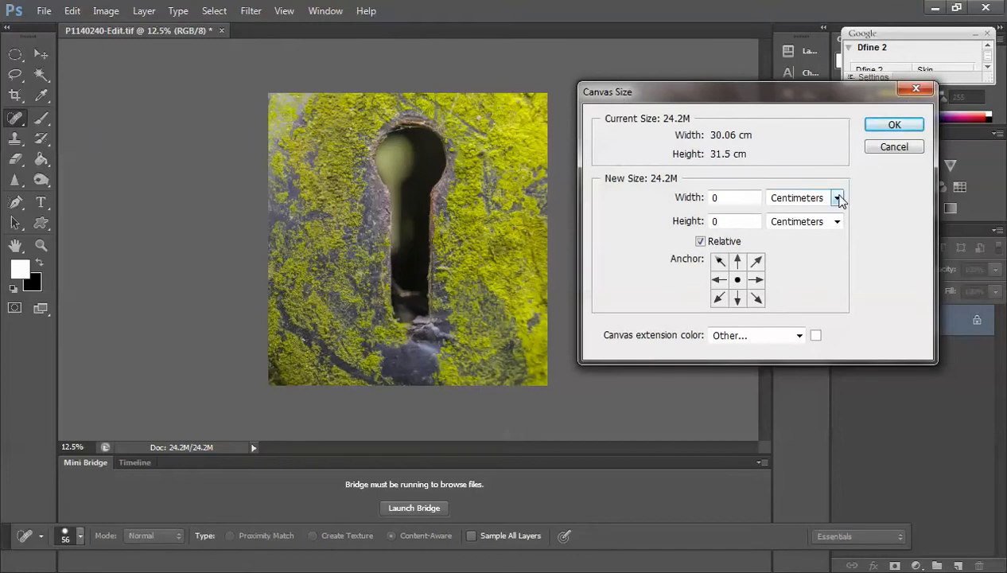
{"action": "double_click", "coordinate": [716, 197]}
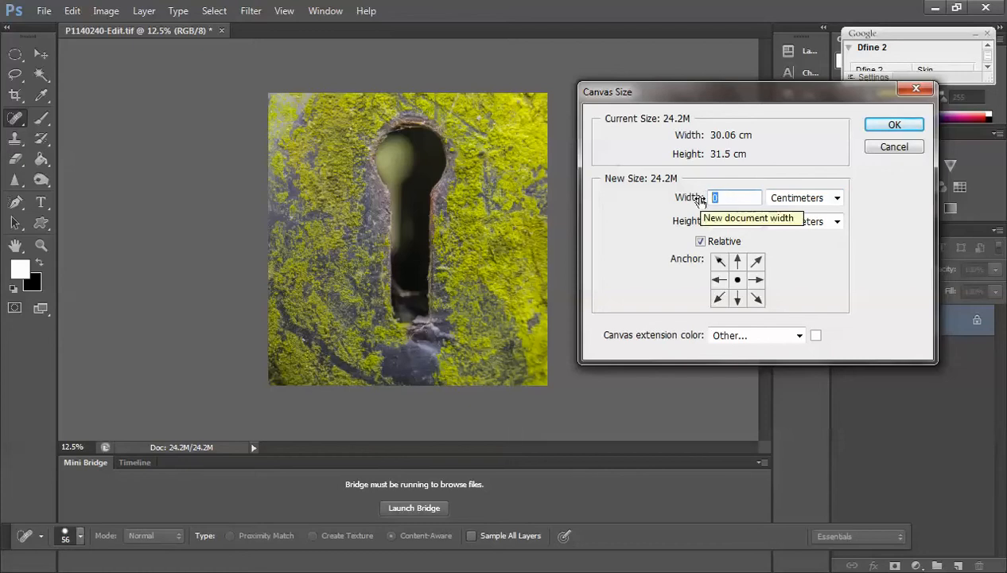
{"action": "left_click", "coordinate": [836, 198]}
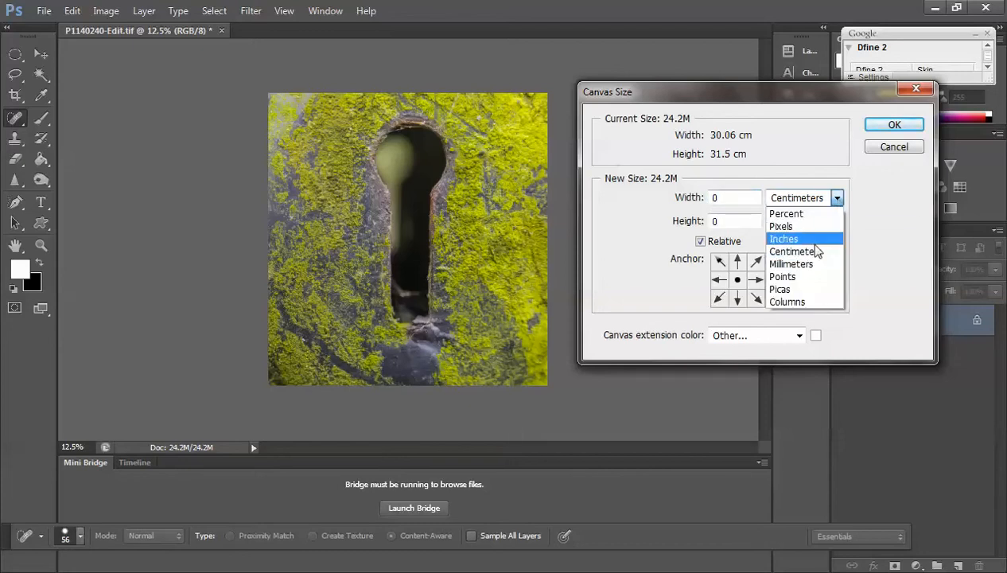
{"action": "left_click", "coordinate": [809, 272]}
{"action": "double_click", "coordinate": [713, 197]}
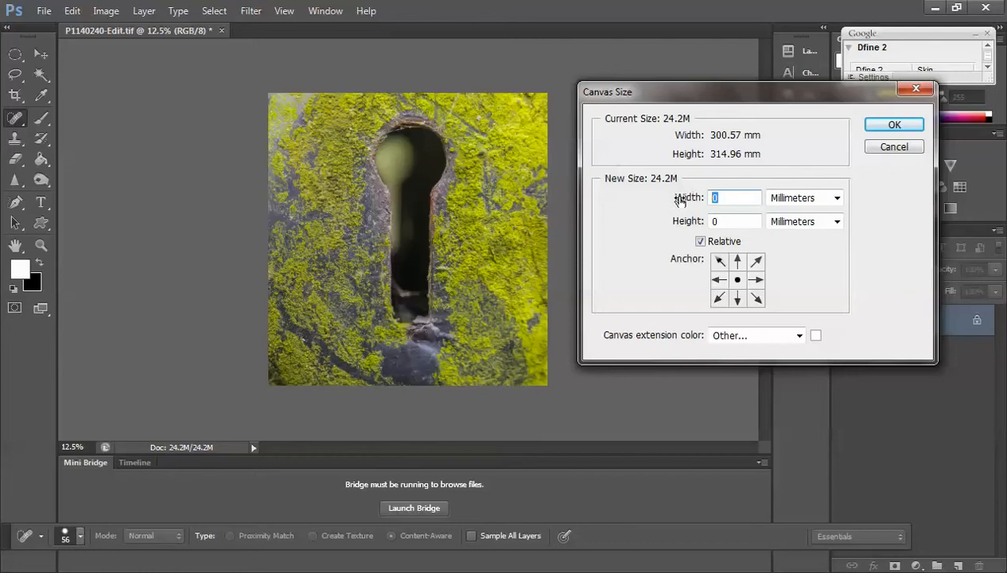
{"action": "type", "text": "1"}
{"action": "double_click", "coordinate": [733, 223]}
{"action": "type", "text": "1"}
- Choose black (000000) as the canvas extension color and apply the extension as a thin border
{"action": "left_click", "coordinate": [815, 336]}
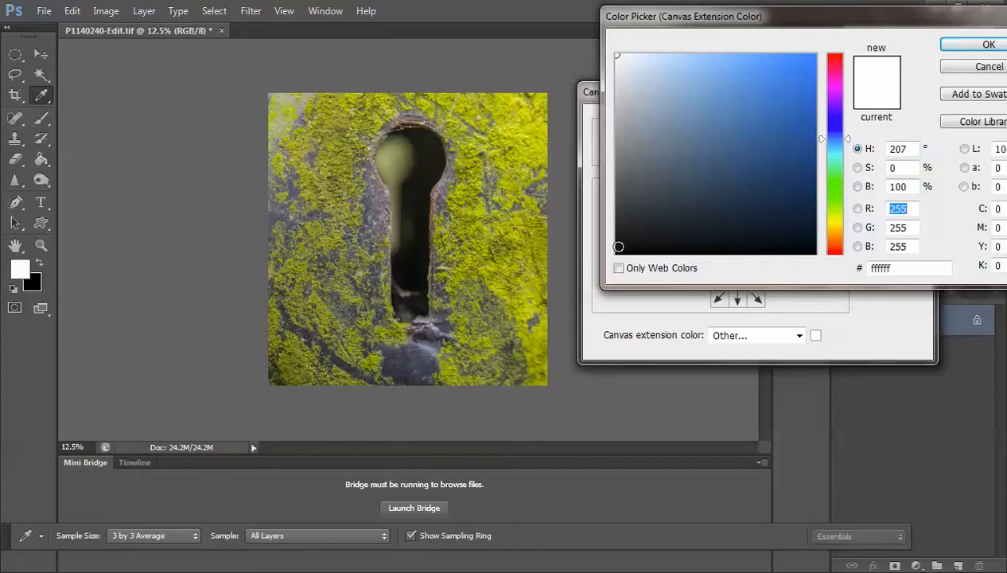
{"action": "left_click", "coordinate": [616, 254]}
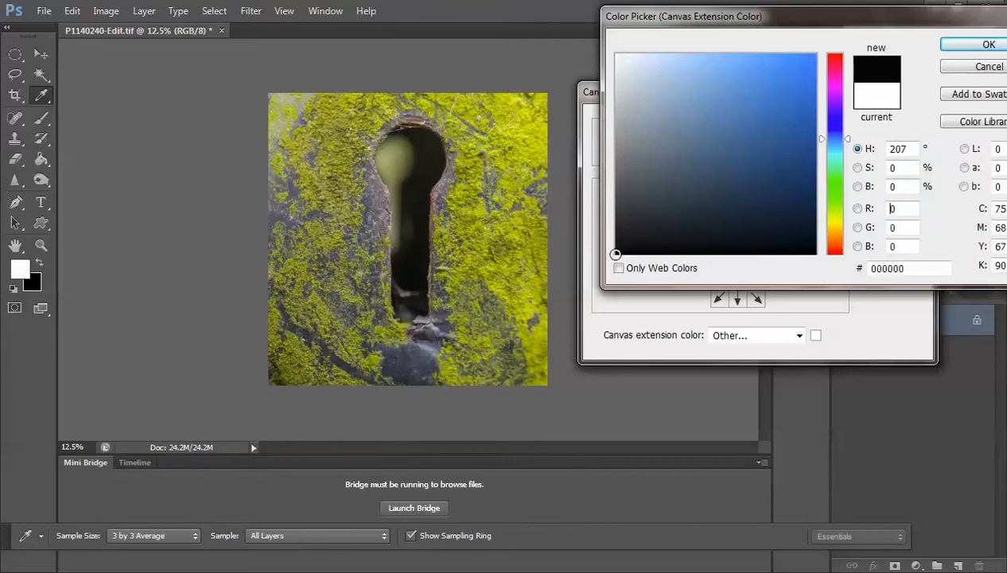
{"action": "left_click", "coordinate": [969, 46]}
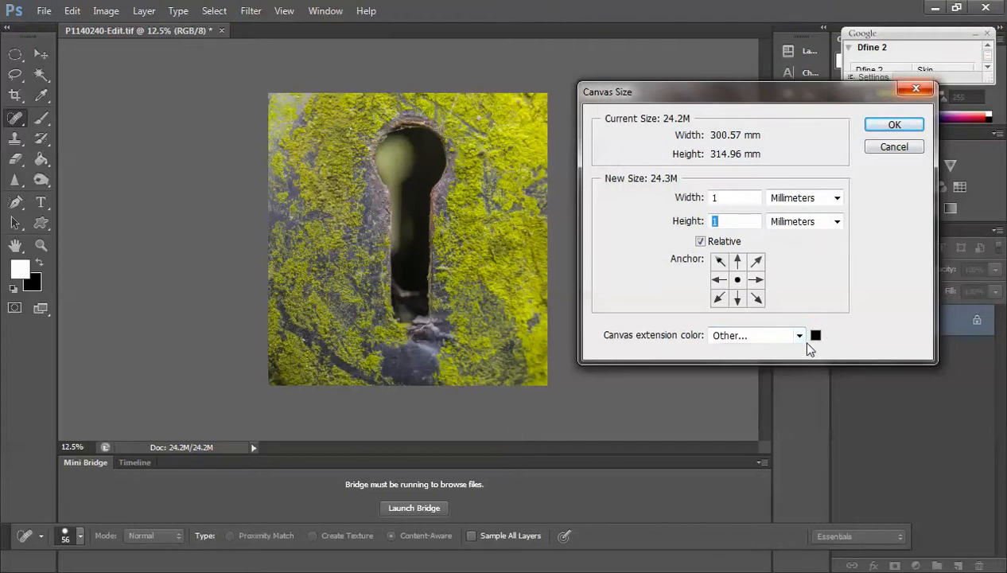
{"action": "left_click", "coordinate": [894, 125]}
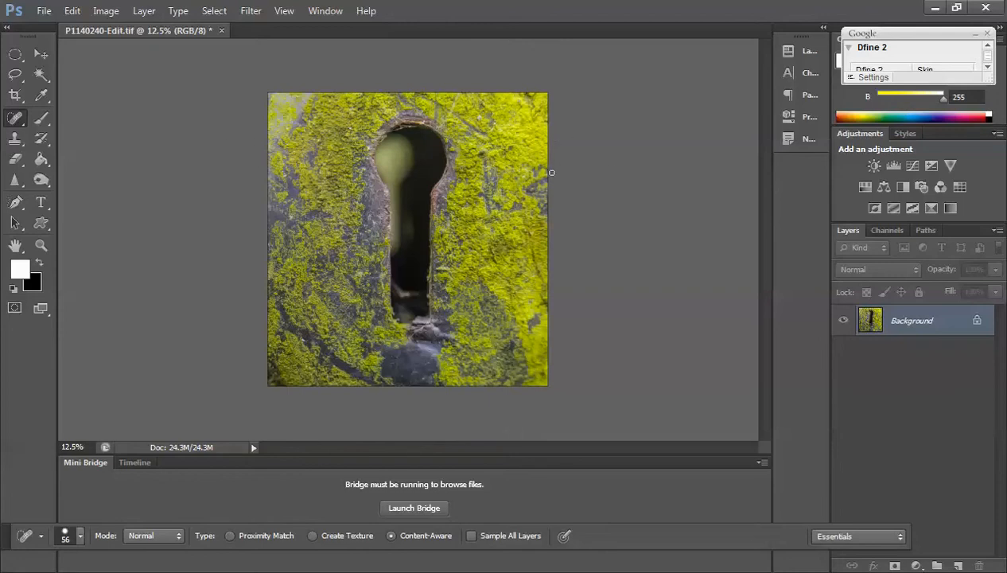
- Add a white (ffffff) outer border by extending the canvas 1 cm in relative width and height
{"action": "left_click", "coordinate": [100, 13]}
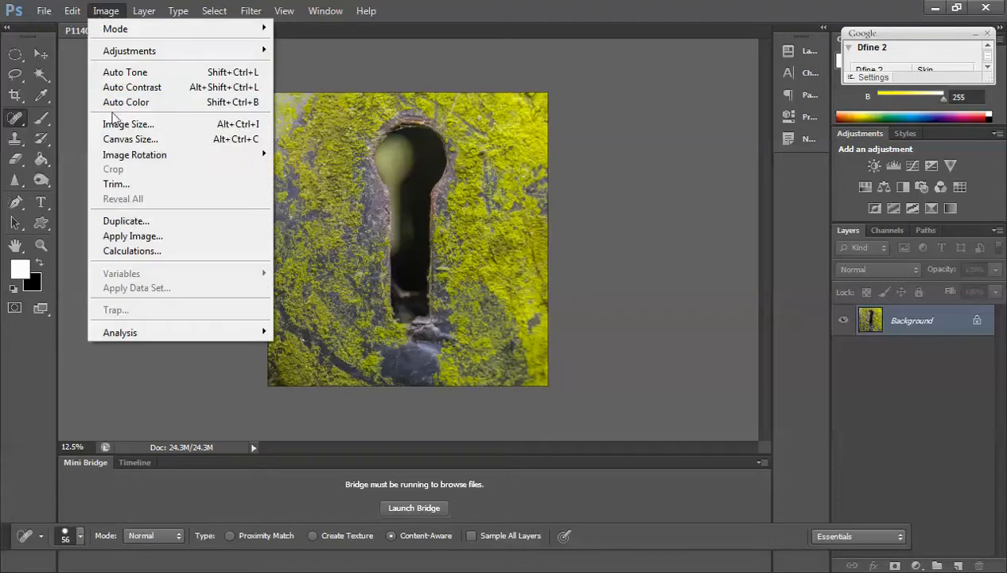
{"action": "left_click", "coordinate": [119, 144]}
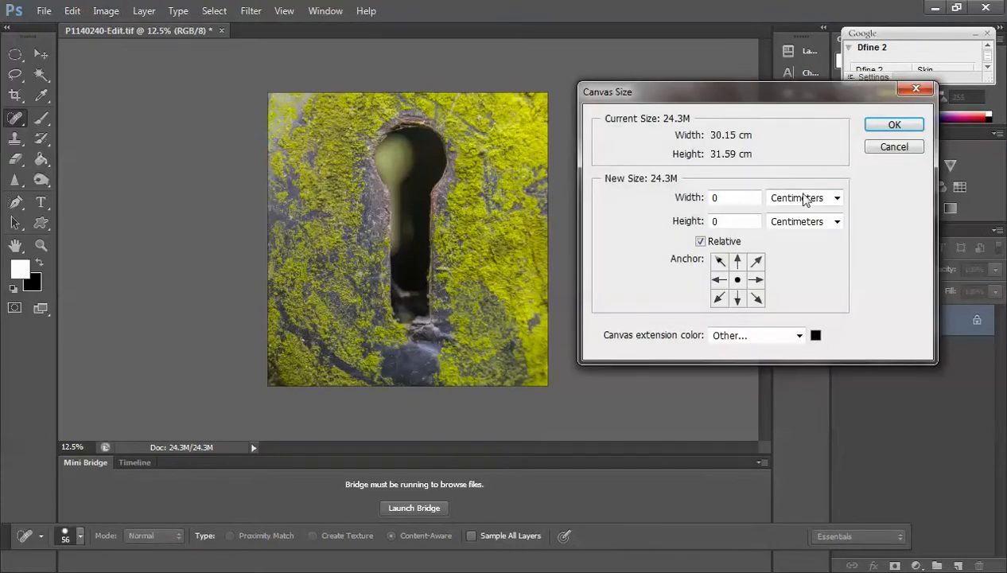
{"action": "double_click", "coordinate": [714, 197]}
{"action": "type", "text": "1"}
{"action": "key", "text": "Tab"}
{"action": "type", "text": "1"}
{"action": "left_click", "coordinate": [814, 338]}
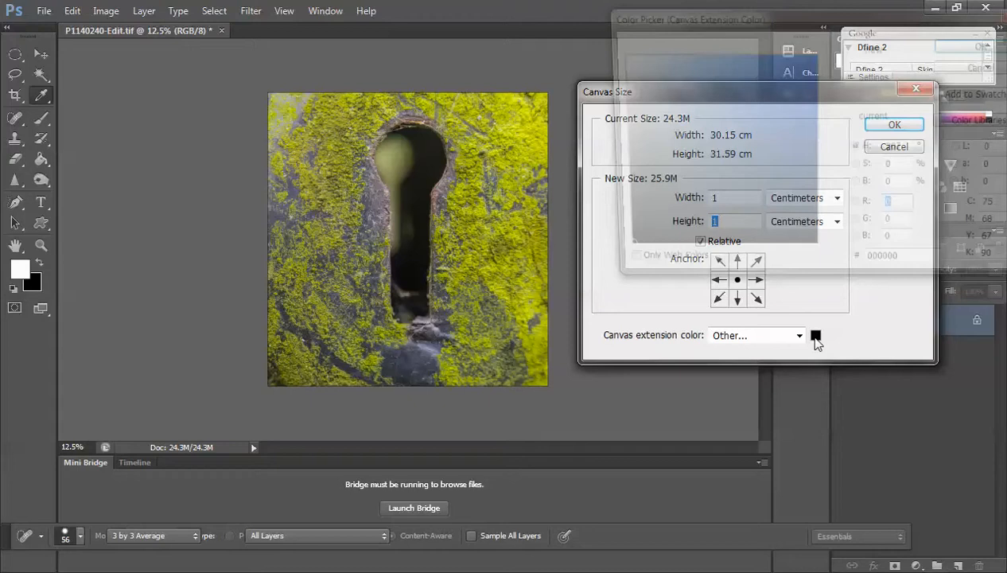
{"action": "left_click_drag", "start_coordinate": [617, 59], "coordinate": [607, 47]}
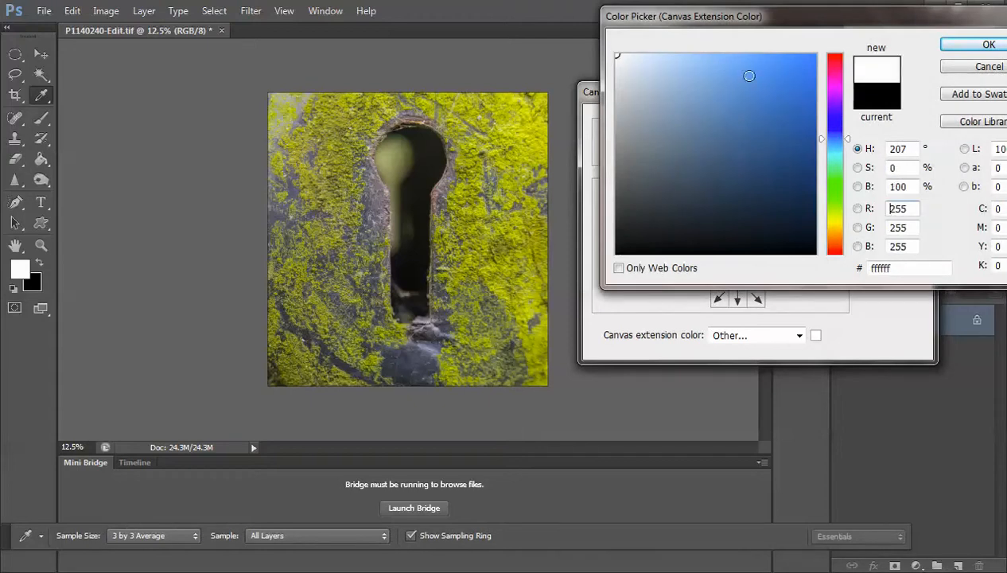
{"action": "left_click", "coordinate": [957, 48]}
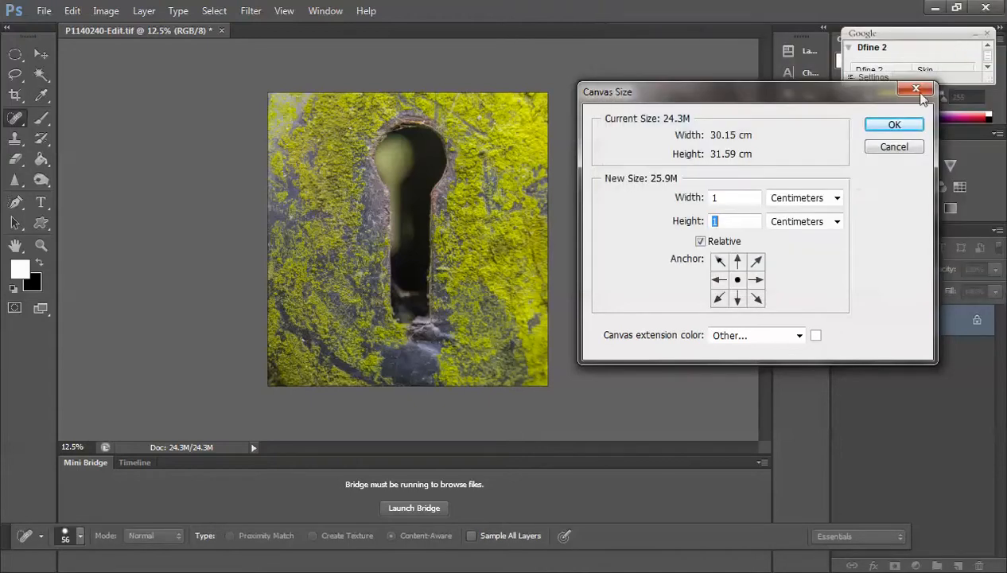
{"action": "left_click", "coordinate": [894, 125]}
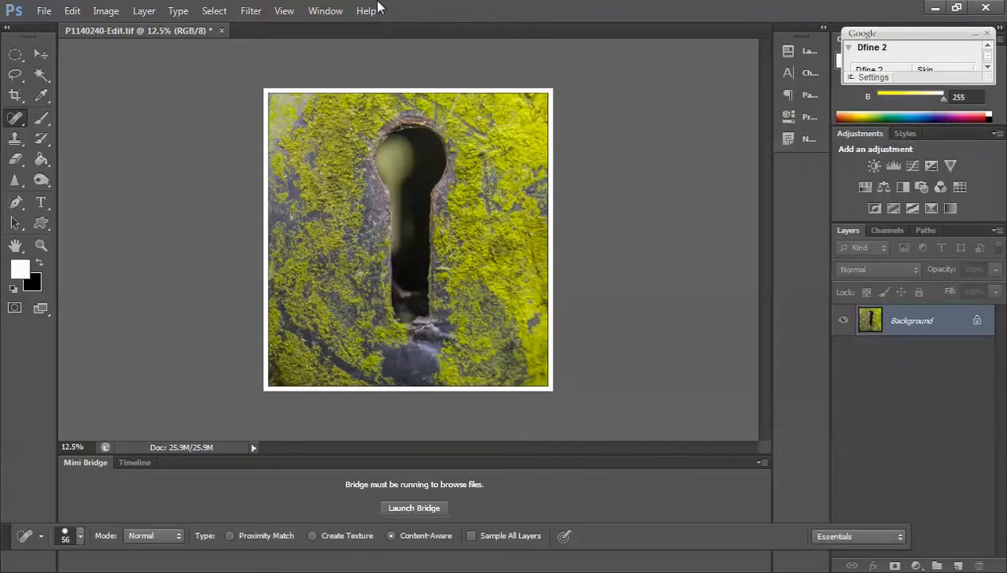
- Set a relative canvas extension of 1 mm in both width and height around the white border
{"action": "left_click", "coordinate": [102, 12]}
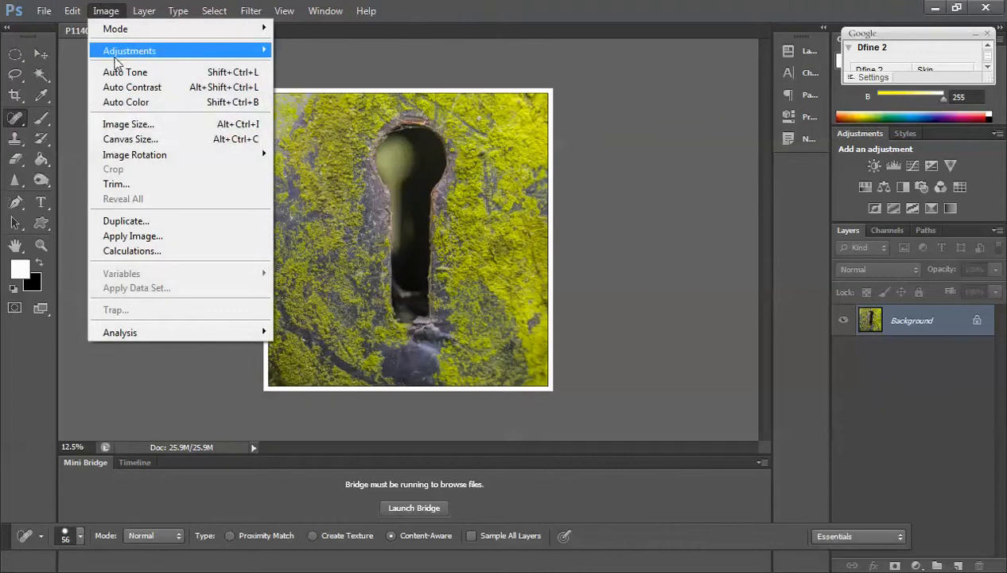
{"action": "left_click", "coordinate": [122, 138]}
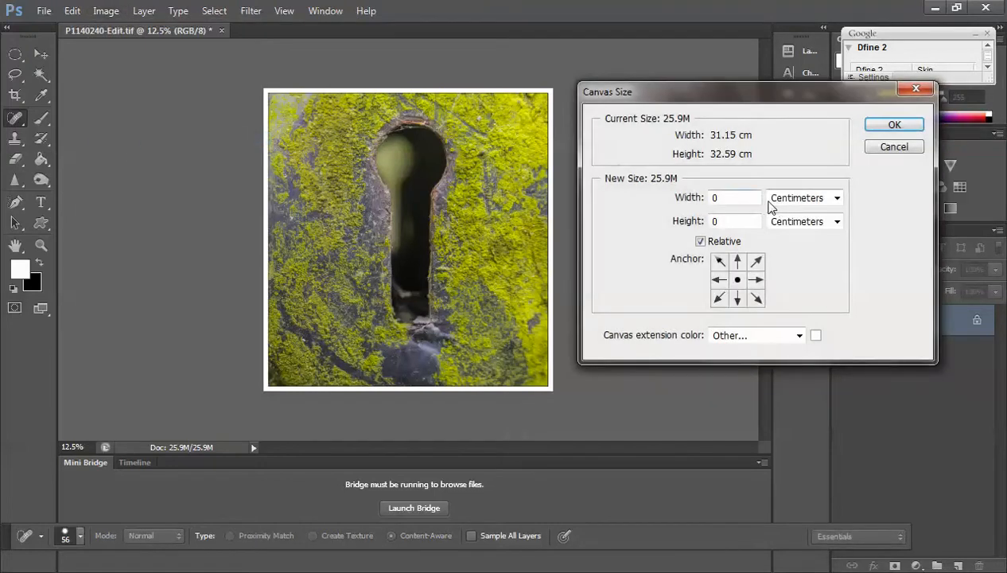
{"action": "left_click", "coordinate": [837, 198]}
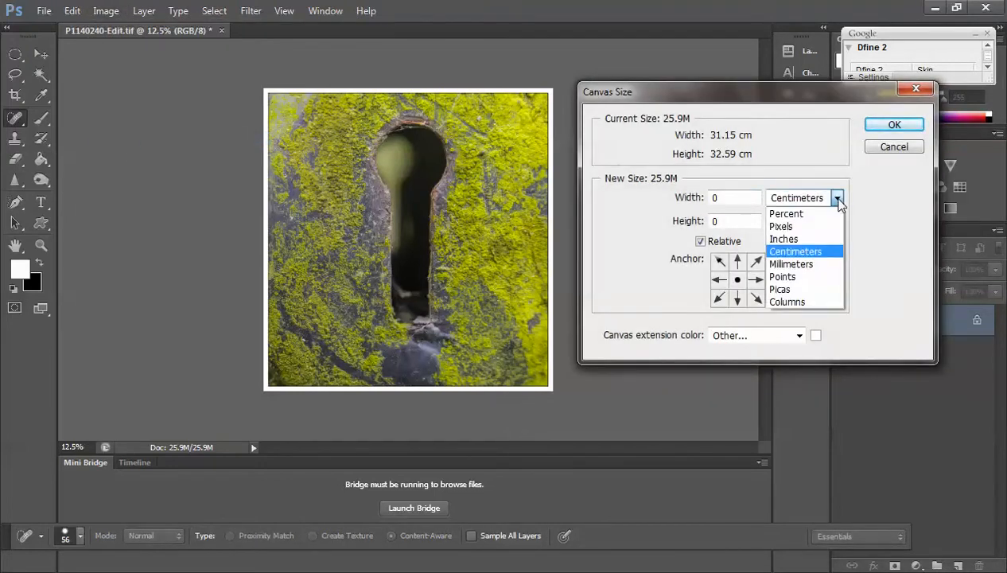
{"action": "left_click", "coordinate": [799, 263]}
{"action": "left_click", "coordinate": [721, 198]}
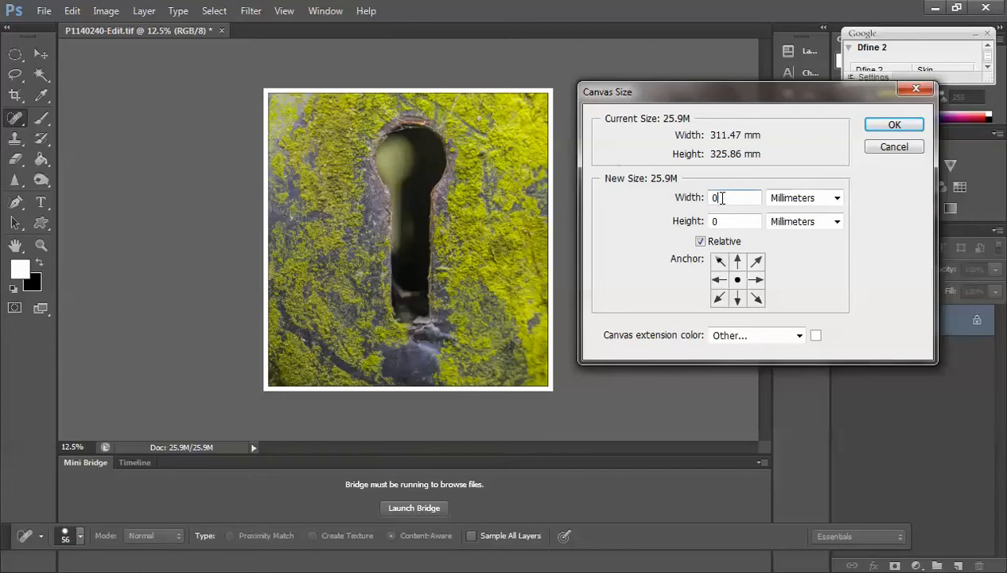
{"action": "double_click", "coordinate": [716, 198]}
{"action": "type", "text": "1"}
{"action": "left_click", "coordinate": [716, 222]}
{"action": "double_click", "coordinate": [714, 221]}
{"action": "type", "text": "1"}
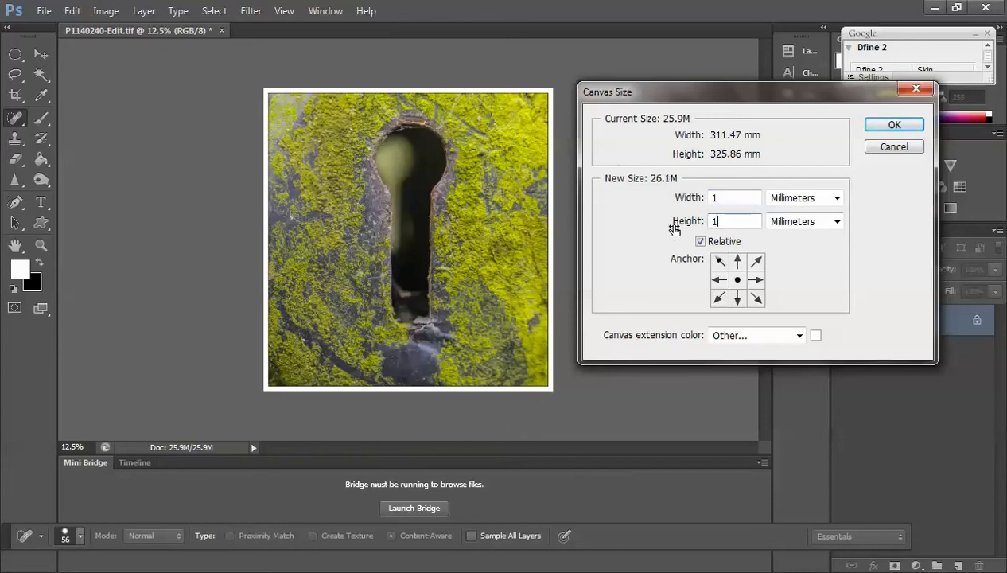
- Sample the moss green (a8b023) from the photo as the canvas extension color and apply the extension as a thin border
{"action": "left_click", "coordinate": [815, 337]}
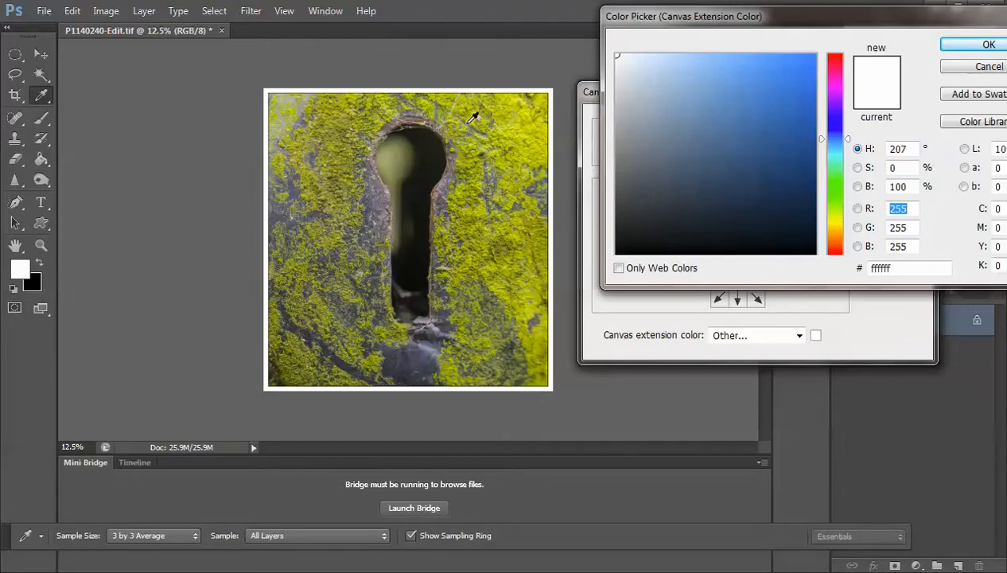
{"action": "left_click", "coordinate": [525, 151]}
{"action": "left_click_drag", "start_coordinate": [525, 152], "coordinate": [531, 309]}
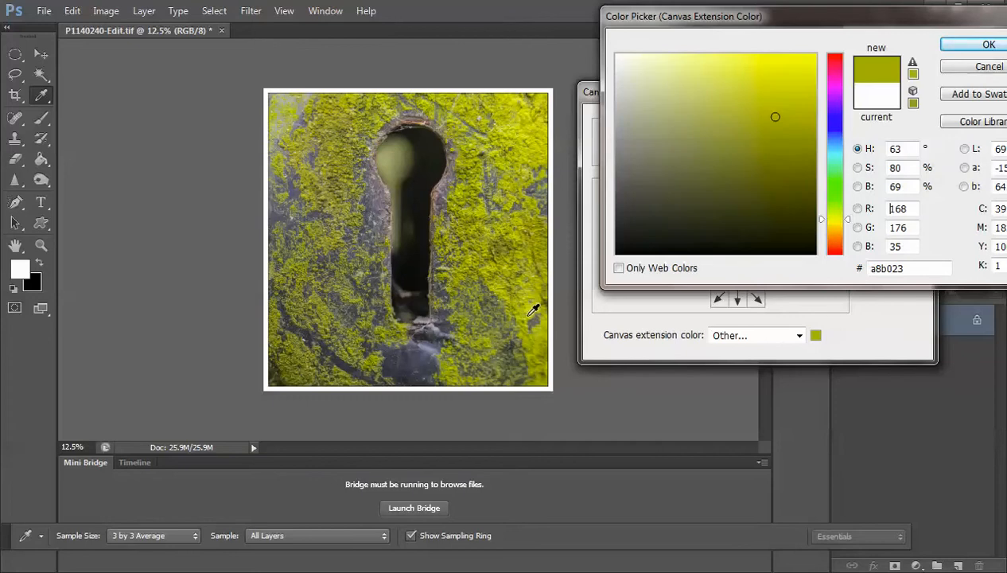
{"action": "left_click", "coordinate": [964, 46]}
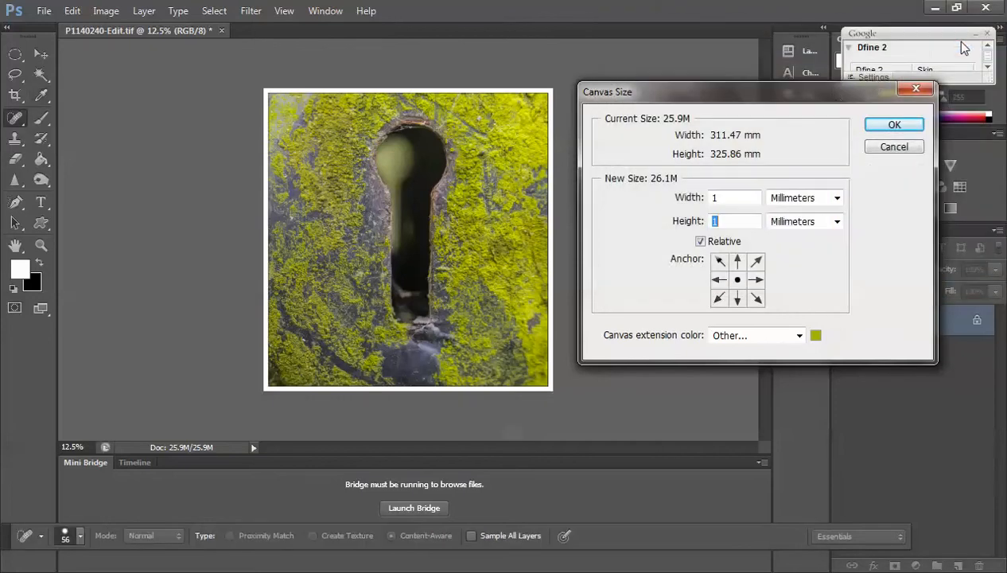
{"action": "left_click", "coordinate": [874, 130]}
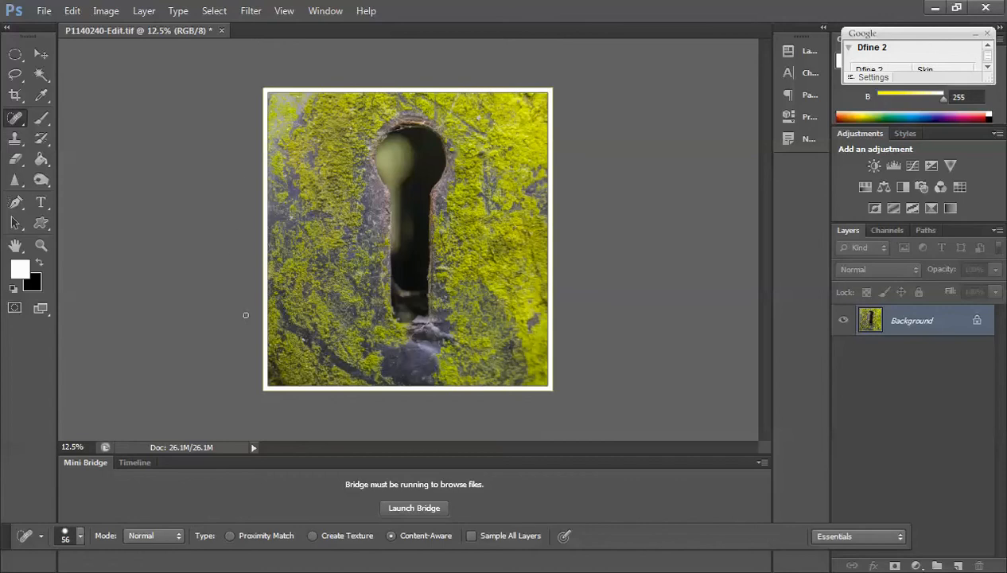
- Add a wide white (ffffff) border outside the green line by extending the canvas 3 cm in relative width and height
{"action": "left_click", "coordinate": [95, 11]}
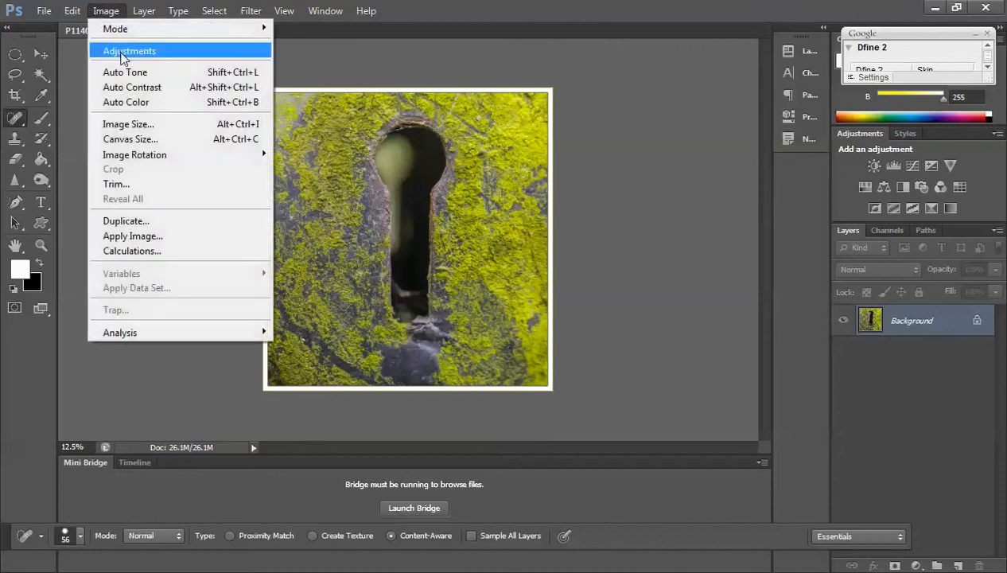
{"action": "left_click", "coordinate": [133, 137]}
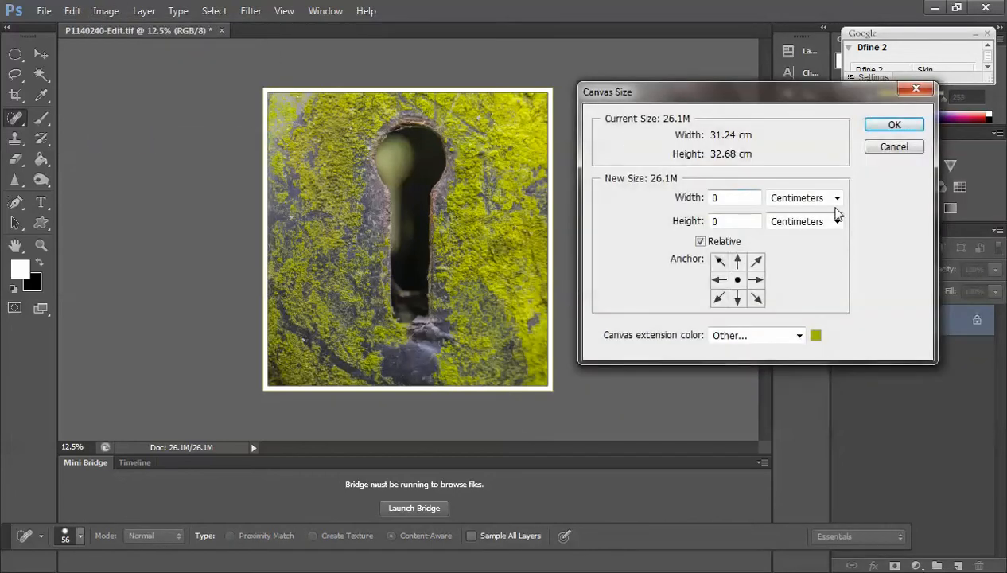
{"action": "double_click", "coordinate": [733, 197]}
{"action": "type", "text": "3"}
{"action": "double_click", "coordinate": [726, 222]}
{"action": "type", "text": "3"}
{"action": "left_click", "coordinate": [815, 335]}
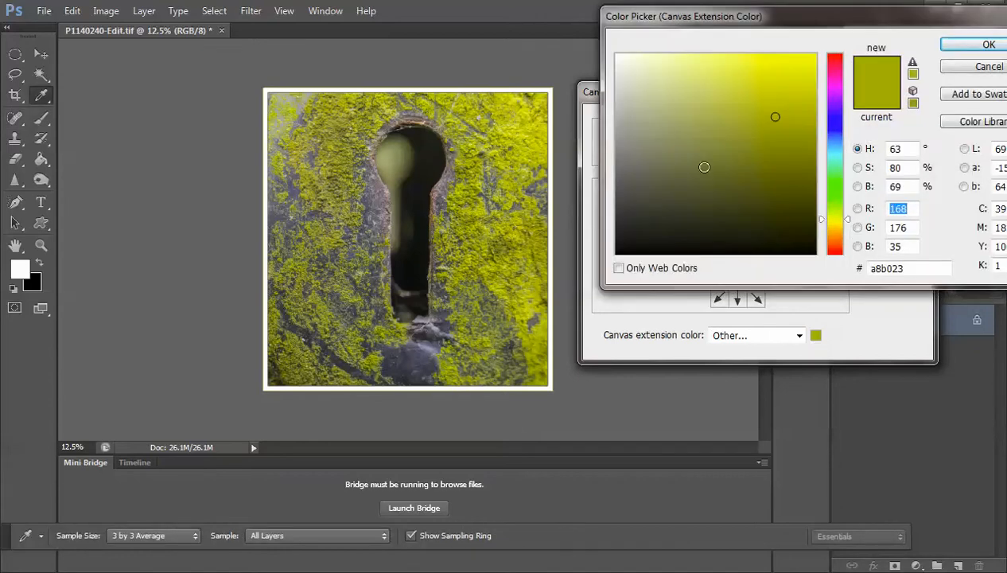
{"action": "left_click_drag", "start_coordinate": [618, 55], "coordinate": [607, 49]}
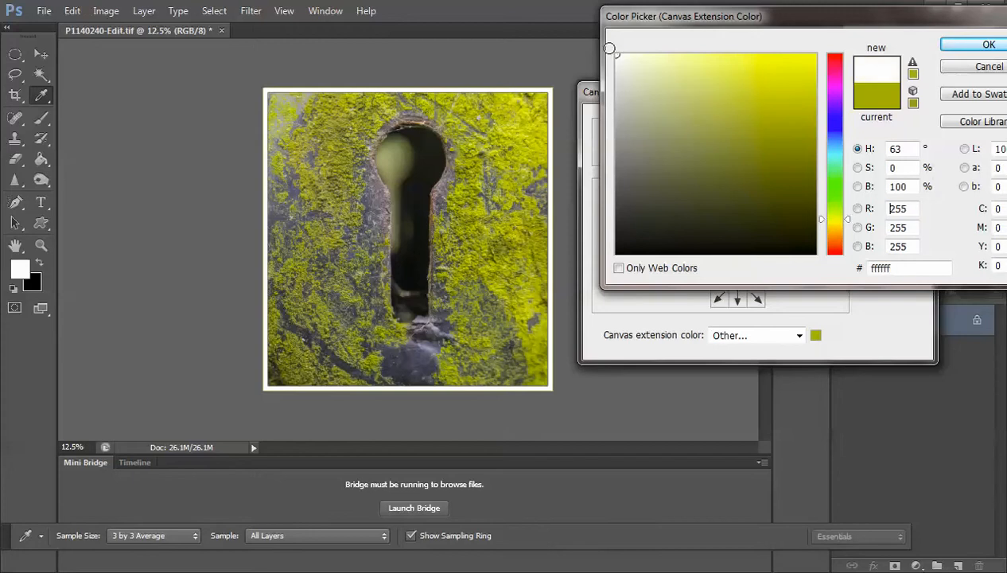
{"action": "left_click", "coordinate": [984, 46]}
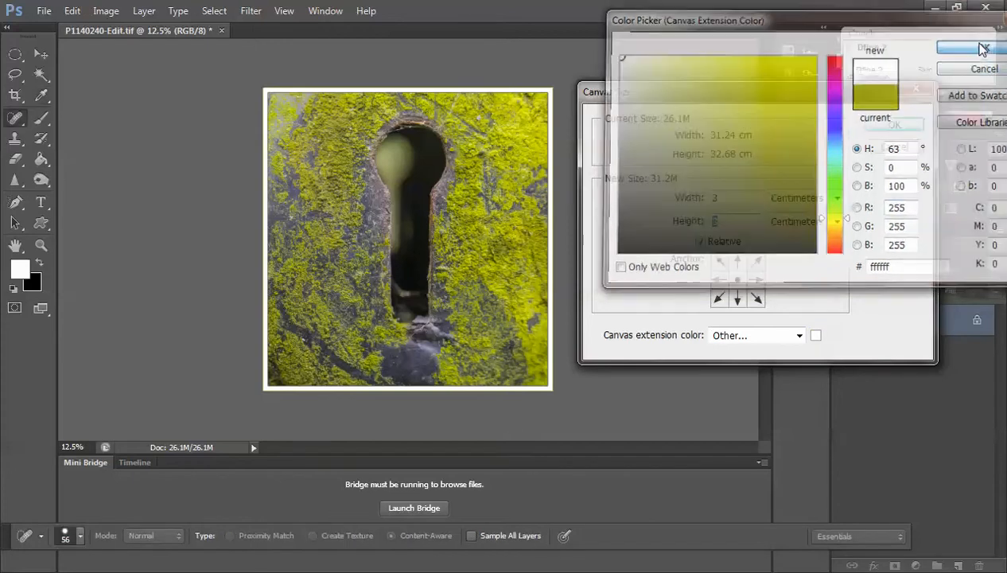
{"action": "left_click", "coordinate": [912, 128]}
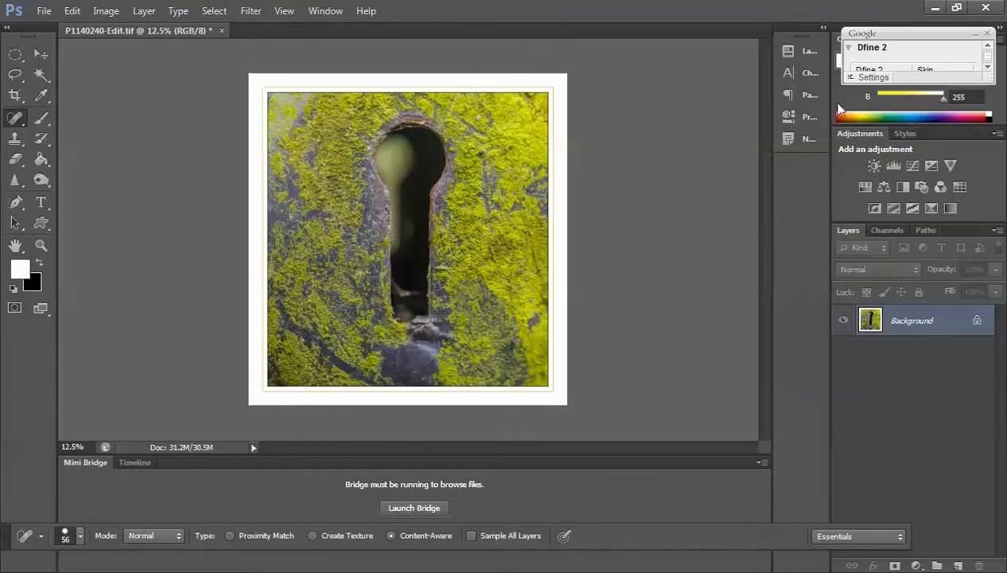
- Compare Light Gray and Dark Gray for the workspace area around the canvas and settle on Light Gray
{"action": "right_click", "coordinate": [623, 174]}
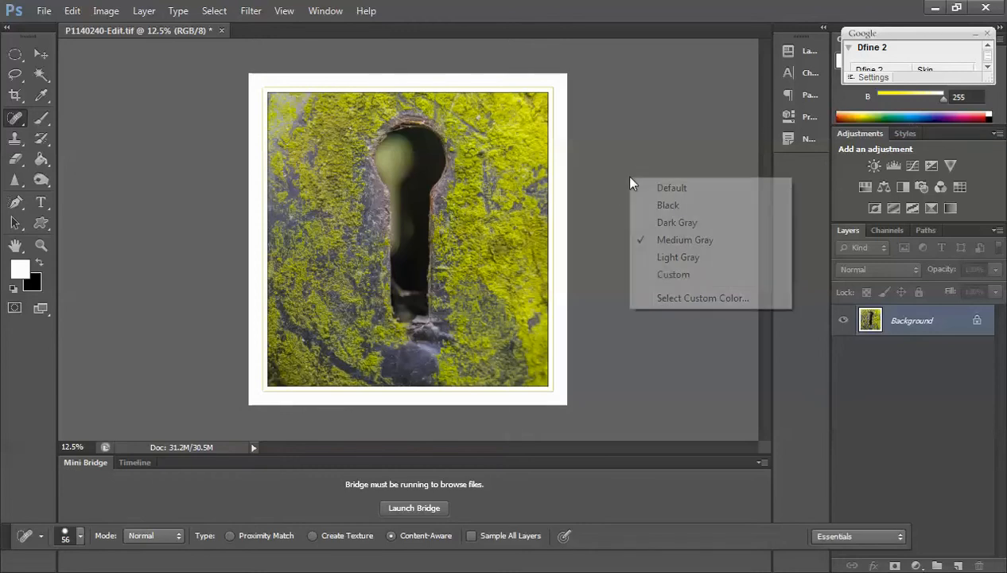
{"action": "left_click", "coordinate": [664, 256]}
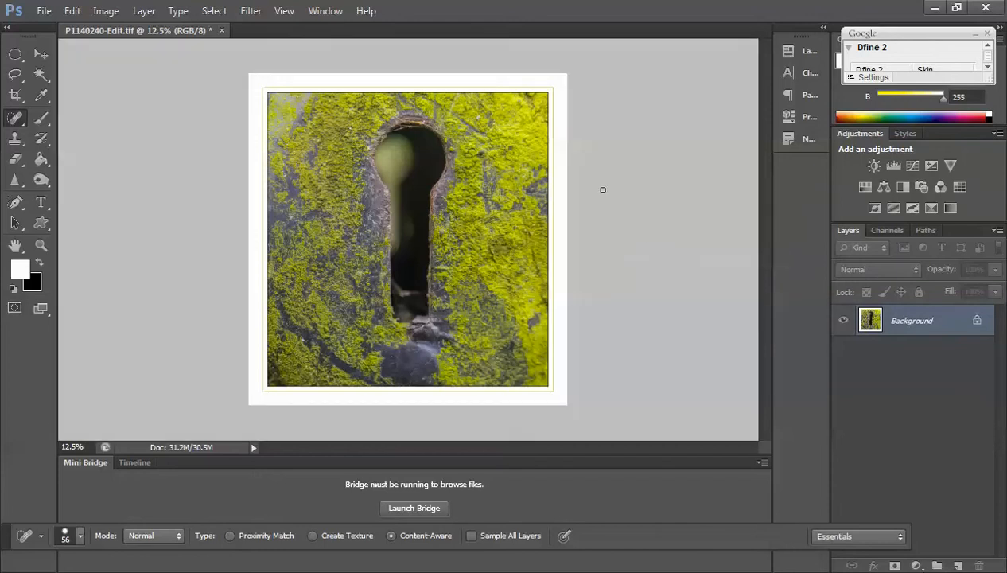
{"action": "right_click", "coordinate": [602, 133]}
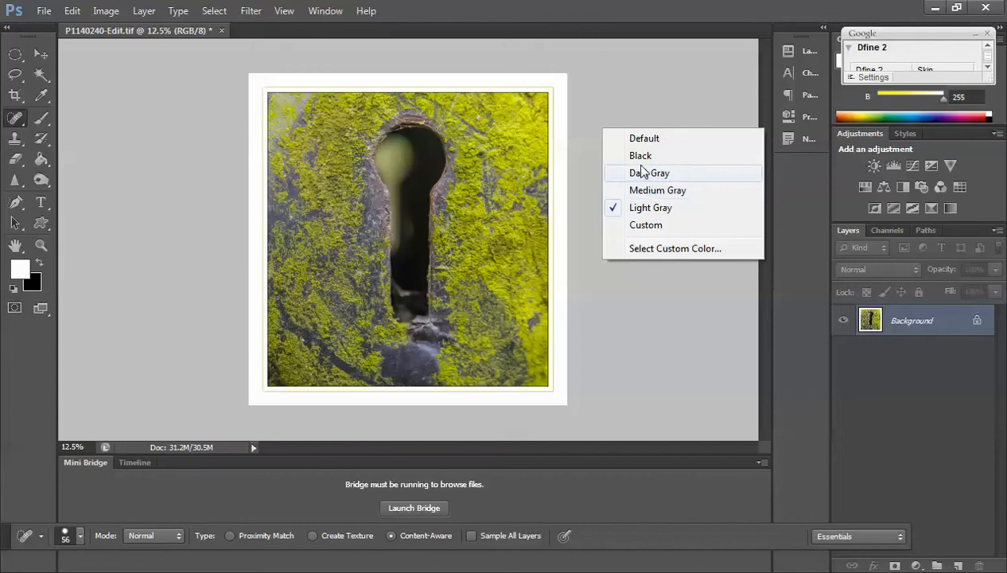
{"action": "left_click", "coordinate": [645, 171]}
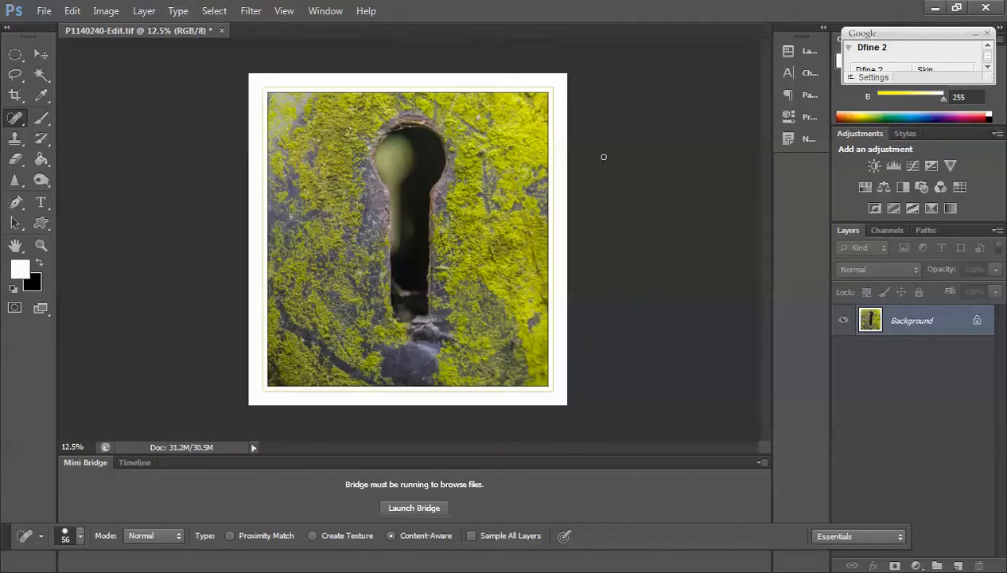
{"action": "right_click", "coordinate": [628, 166]}
{"action": "left_click", "coordinate": [659, 247]}
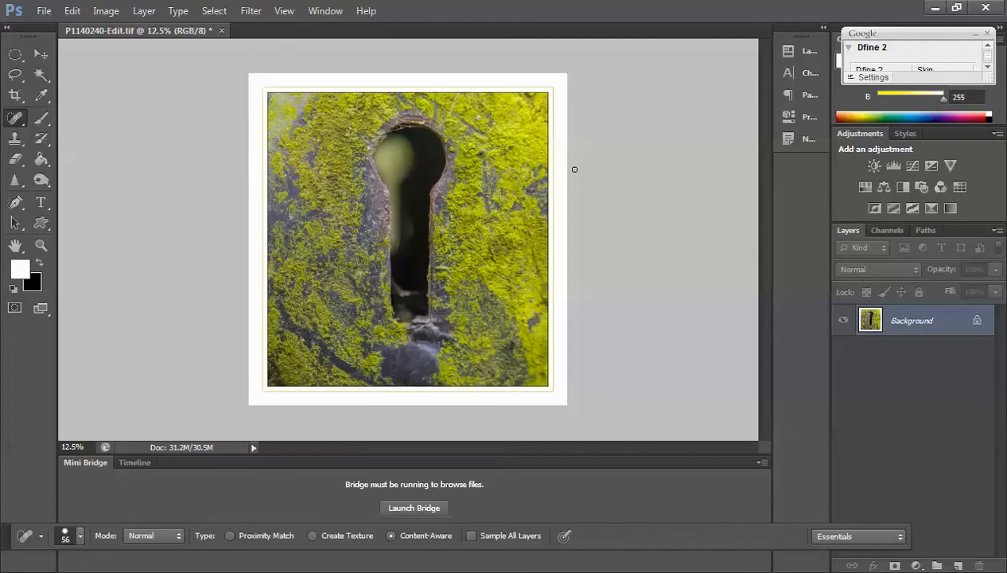
- Set a relative canvas extension of 0.25 mm in both width and height around the wide white border
{"action": "left_click", "coordinate": [101, 11]}
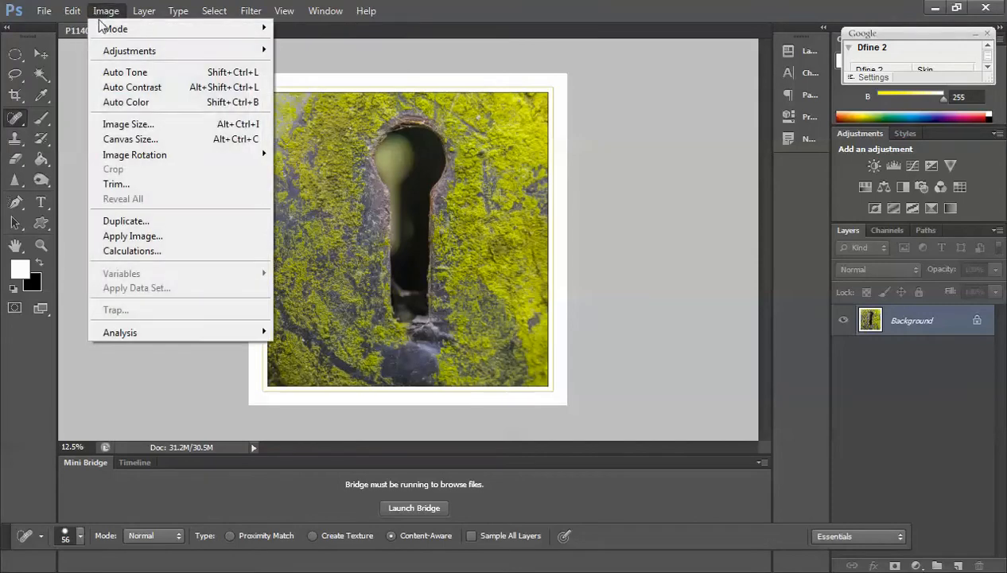
{"action": "left_click", "coordinate": [121, 137]}
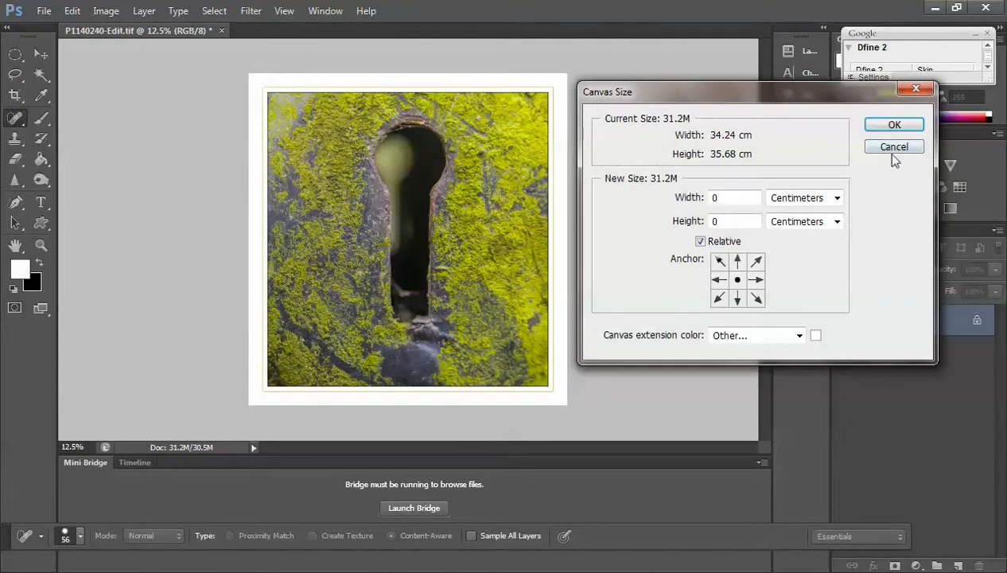
{"action": "left_click", "coordinate": [836, 198]}
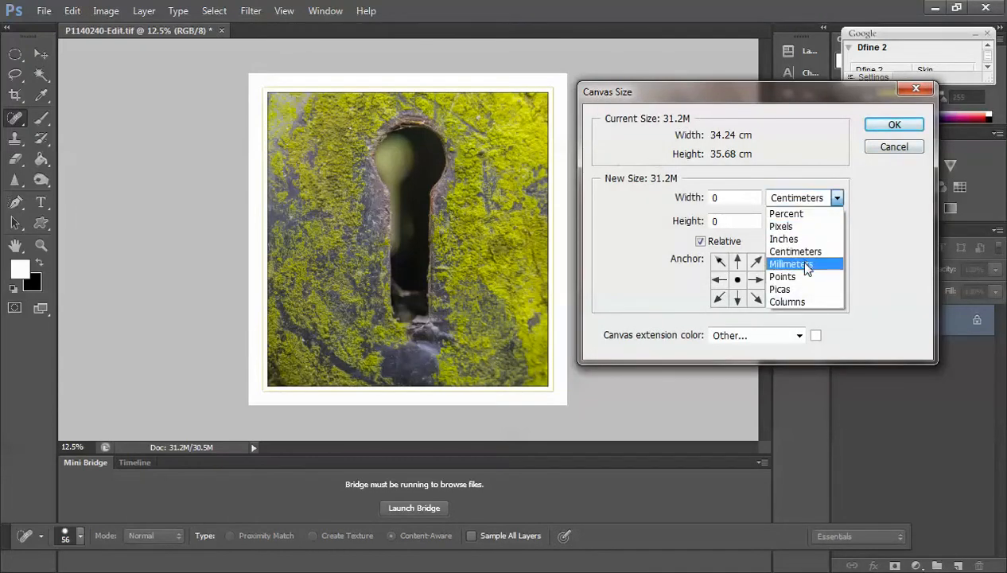
{"action": "left_click", "coordinate": [801, 265]}
{"action": "left_click", "coordinate": [725, 199]}
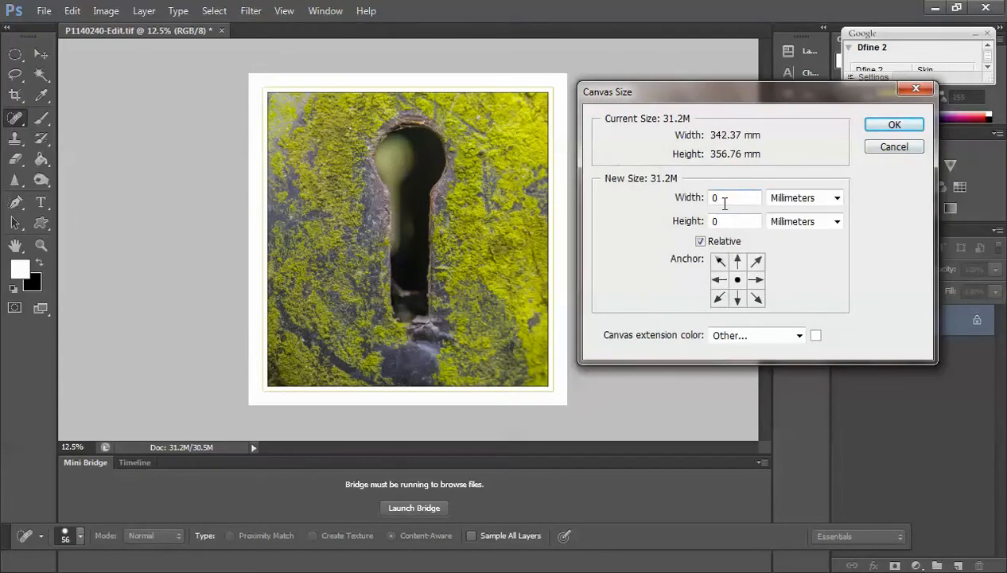
{"action": "type", "text": ".25"}
{"action": "left_click", "coordinate": [725, 221]}
{"action": "type", "text": ".25"}
- Pick black (000000) as the canvas extension color and apply the extension as a hairline outer edge
{"action": "left_click", "coordinate": [815, 335]}
{"action": "left_click_drag", "start_coordinate": [628, 241], "coordinate": [609, 258]}
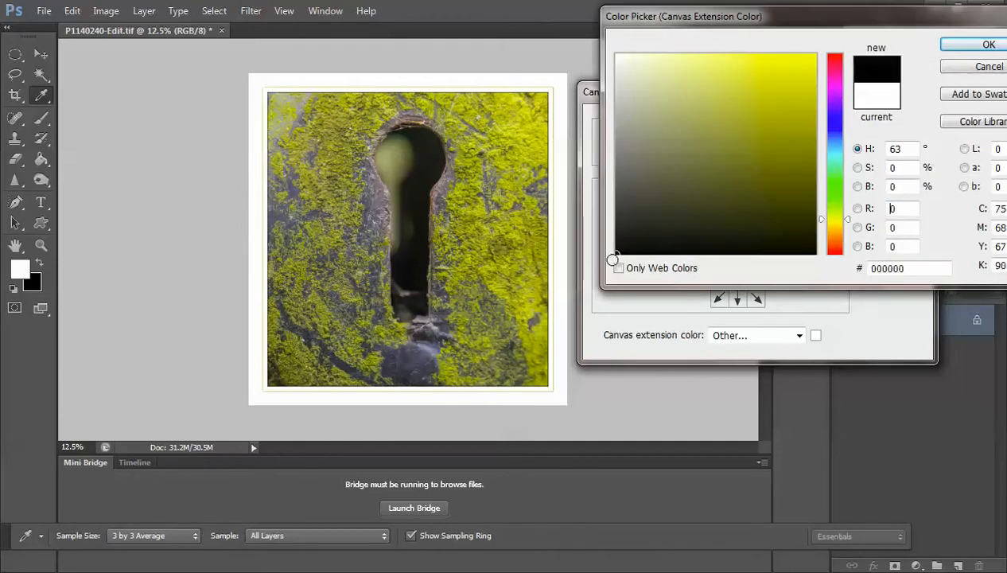
{"action": "left_click", "coordinate": [987, 43]}
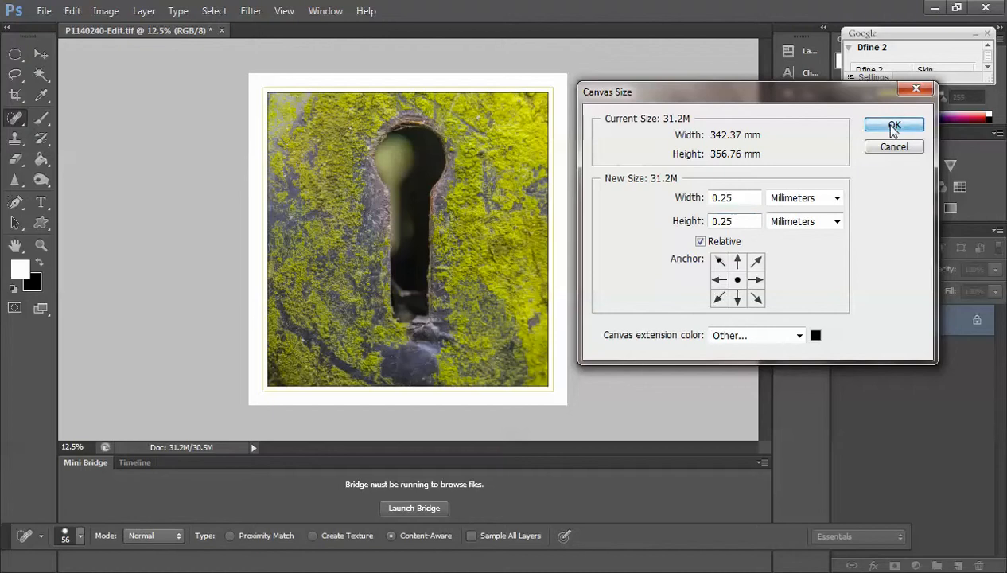
{"action": "left_click", "coordinate": [892, 127]}
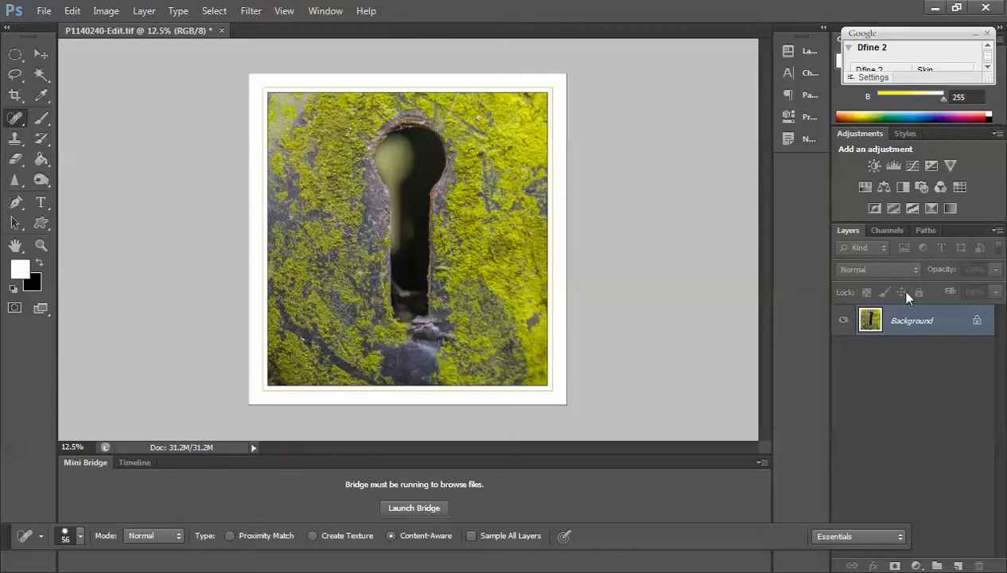
- Duplicate the Background layer within the same document under the name "high pass"
{"action": "right_click", "coordinate": [940, 324]}
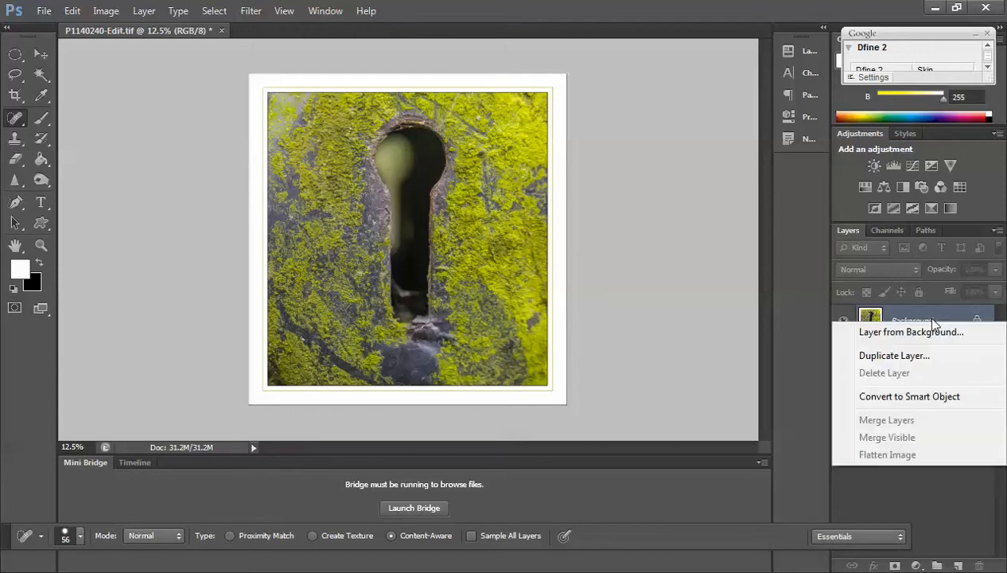
{"action": "left_click", "coordinate": [894, 355]}
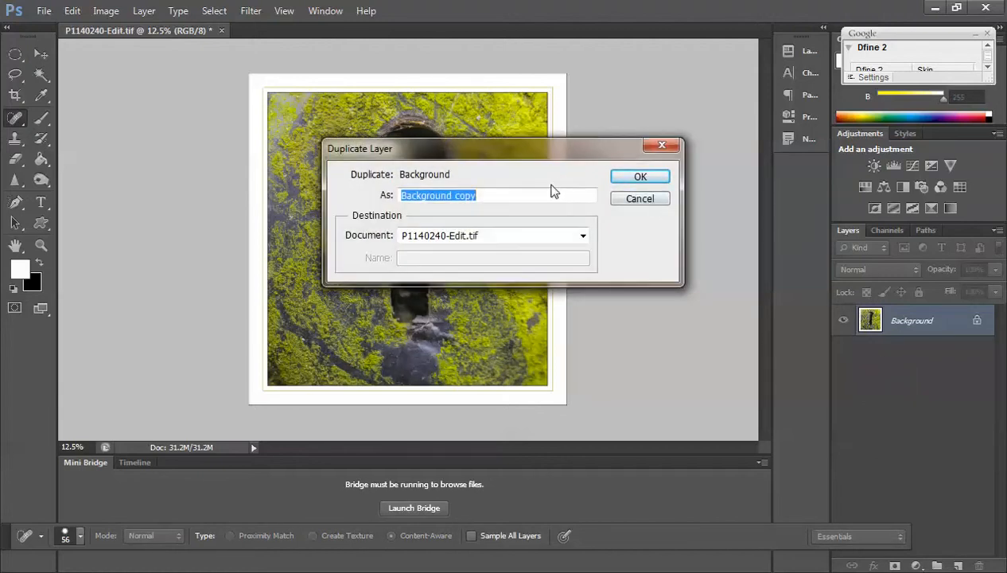
{"action": "left_click_drag", "start_coordinate": [523, 195], "coordinate": [404, 197]}
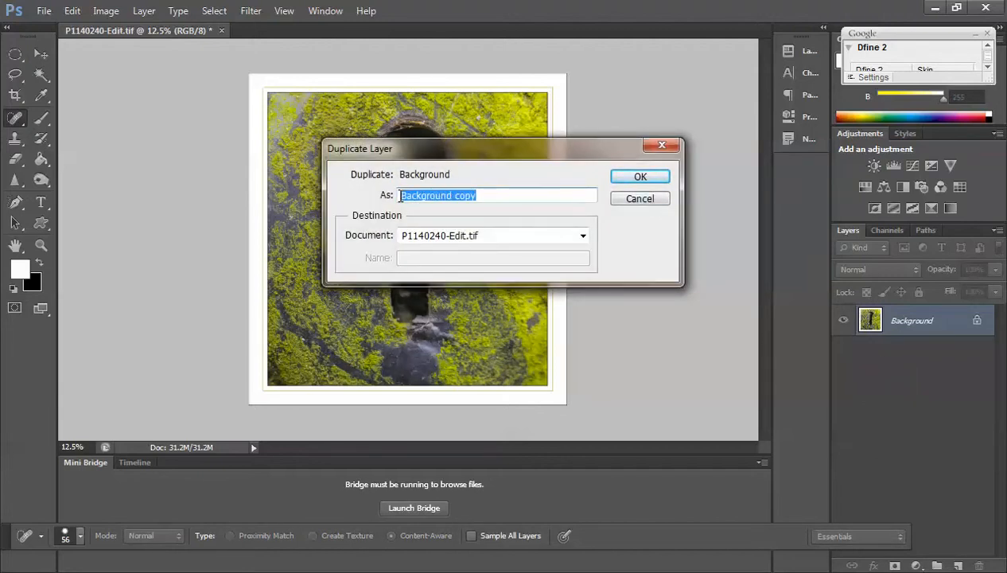
{"action": "type", "text": "high pas"}
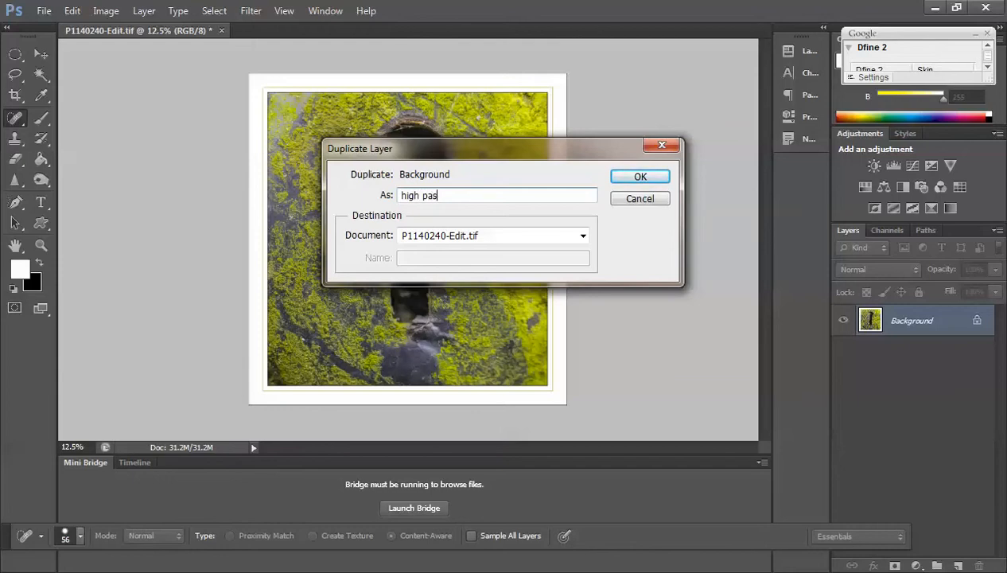
{"action": "type", "text": "s"}
{"action": "key", "text": "Return"}
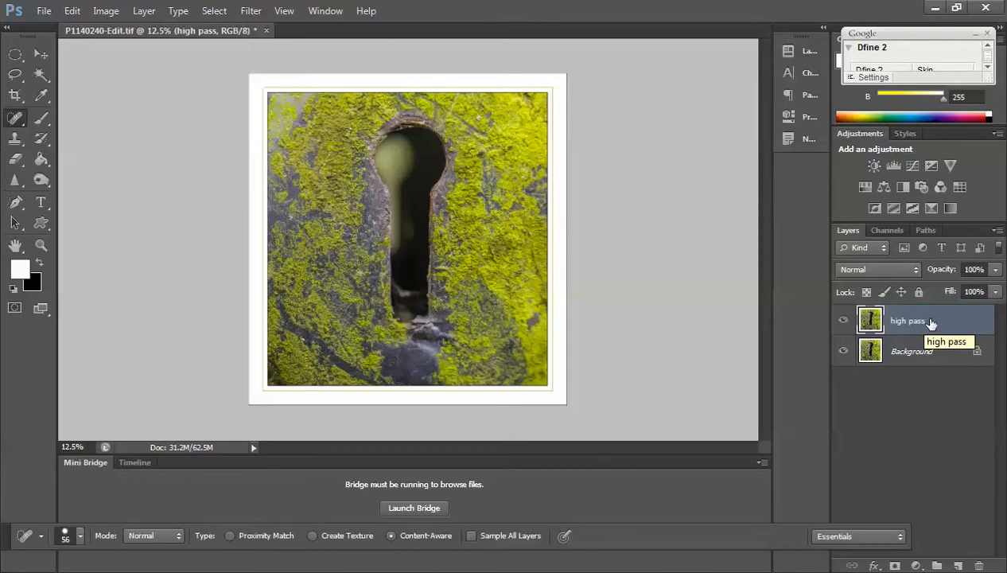
- Start the High Pass filter on the "high pass" layer and try radii from 1000 pixels down to 2.8 pixels
{"action": "left_click", "coordinate": [920, 359]}
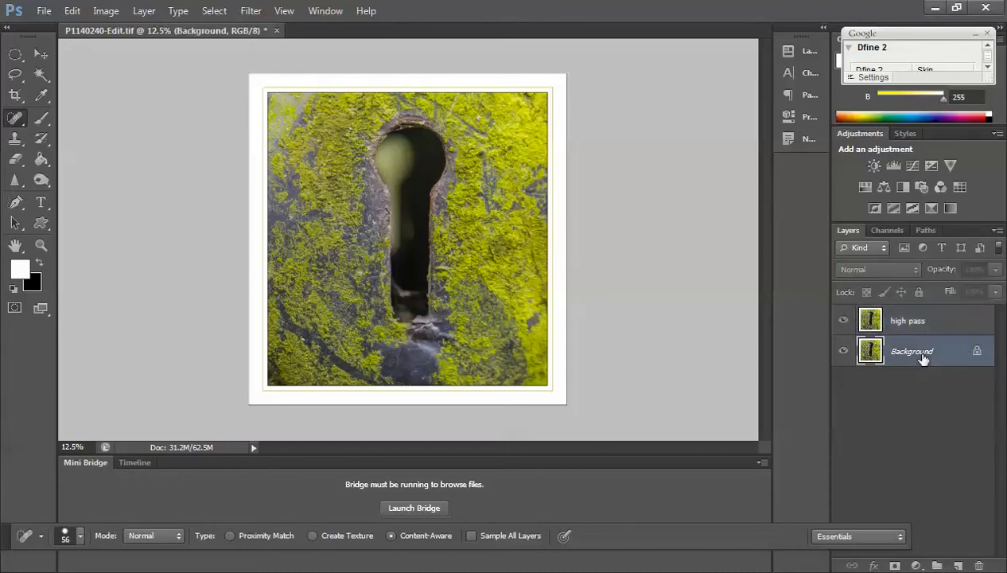
{"action": "left_click", "coordinate": [935, 326]}
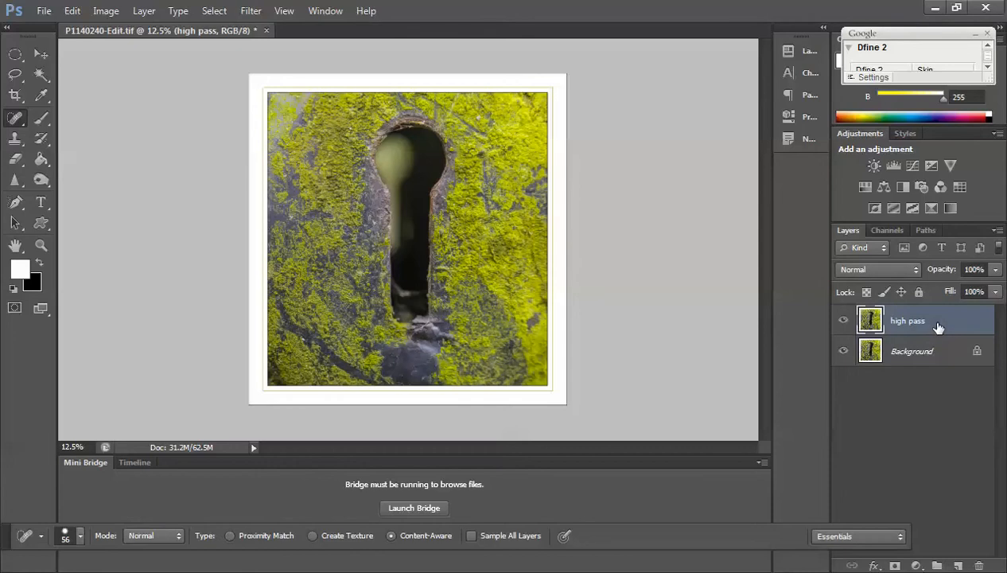
{"action": "left_click", "coordinate": [251, 10]}
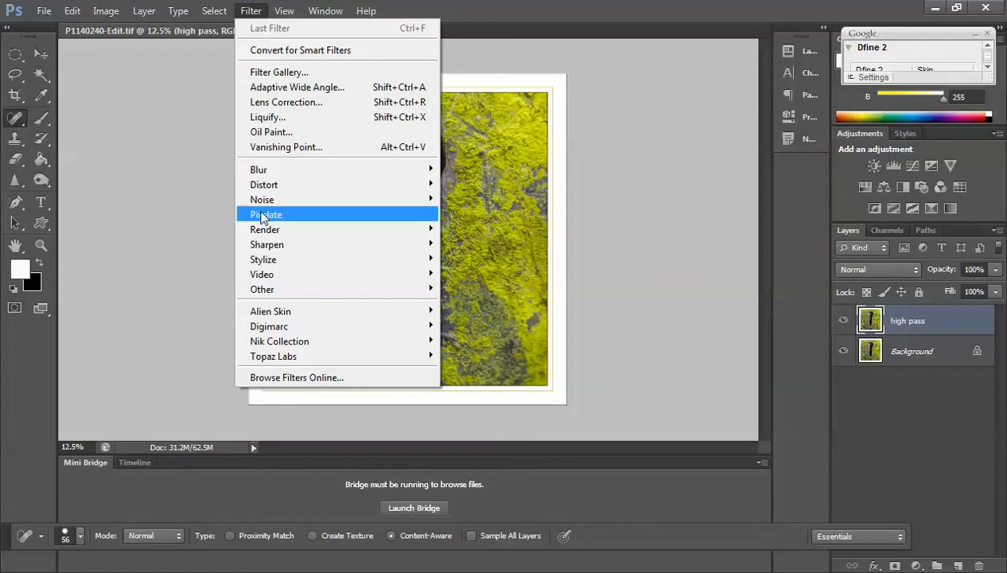
{"action": "mouse_move", "coordinate": [271, 288]}
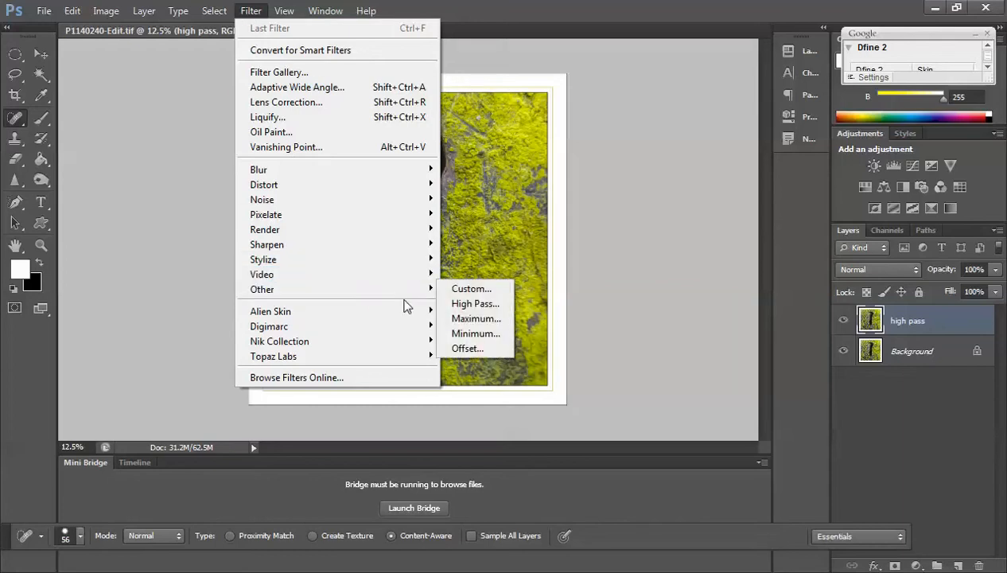
{"action": "left_click", "coordinate": [464, 307]}
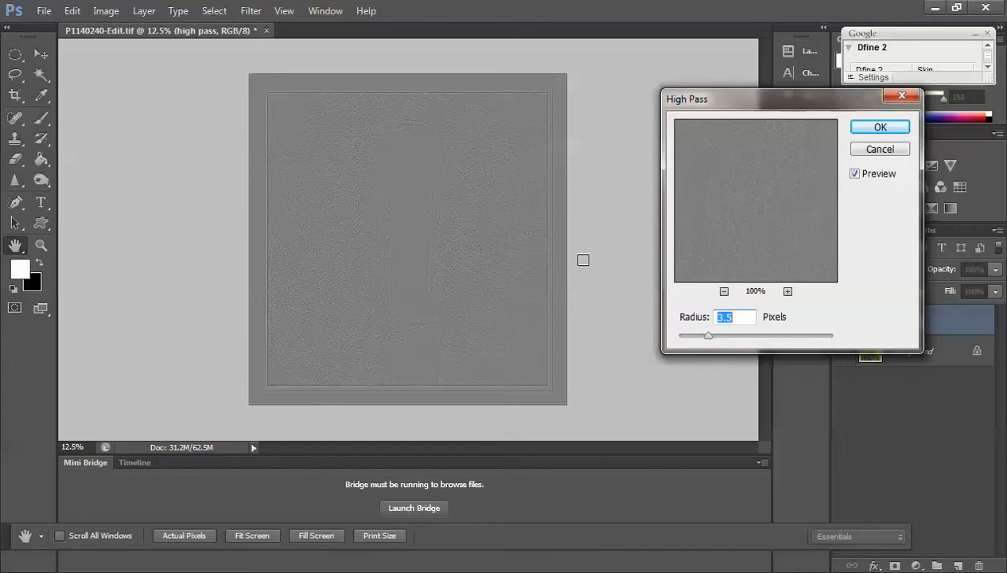
{"action": "left_click_drag", "start_coordinate": [708, 339], "coordinate": [854, 358]}
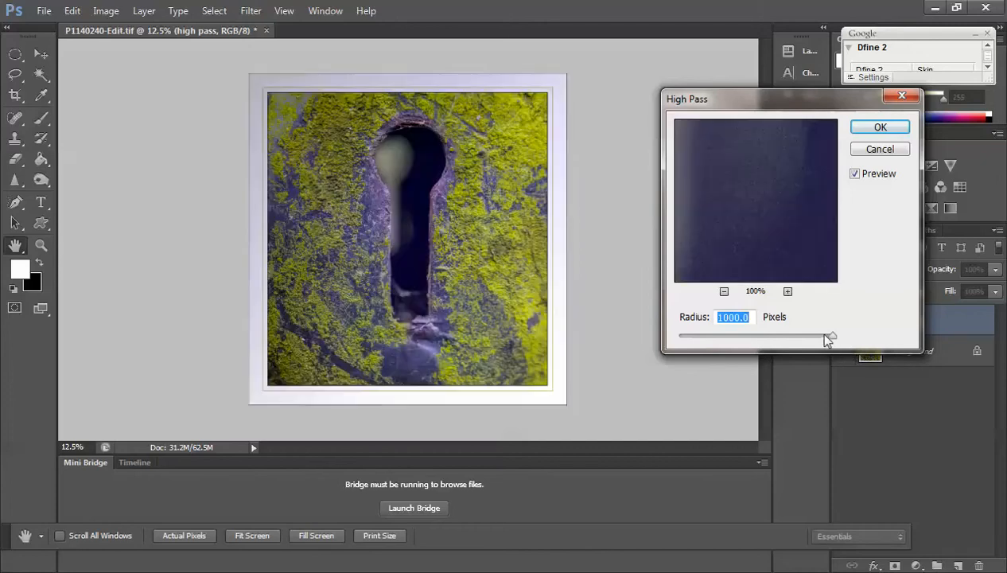
{"action": "left_click_drag", "start_coordinate": [825, 334], "coordinate": [751, 330]}
{"action": "left_click_drag", "start_coordinate": [676, 337], "coordinate": [702, 336]}
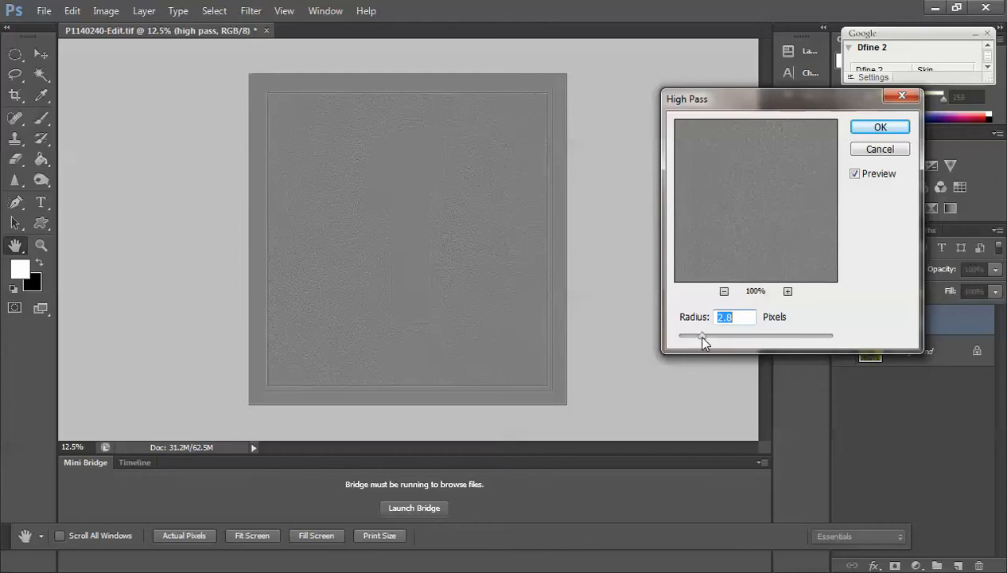
- Set the High Pass radius to 3.8 pixels and apply the filter
{"action": "key", "text": "ctrl+plus"}
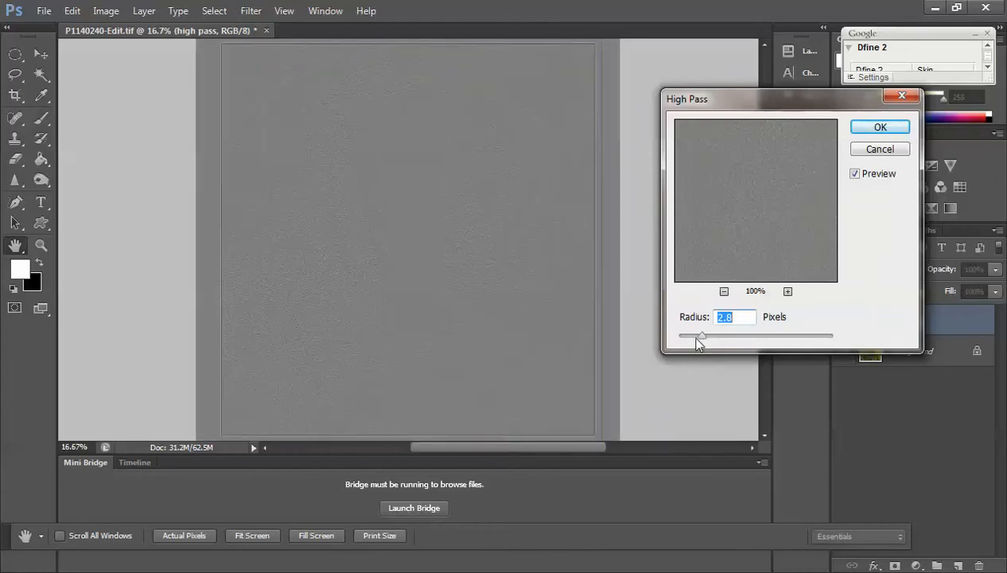
{"action": "left_click_drag", "start_coordinate": [704, 339], "coordinate": [717, 339]}
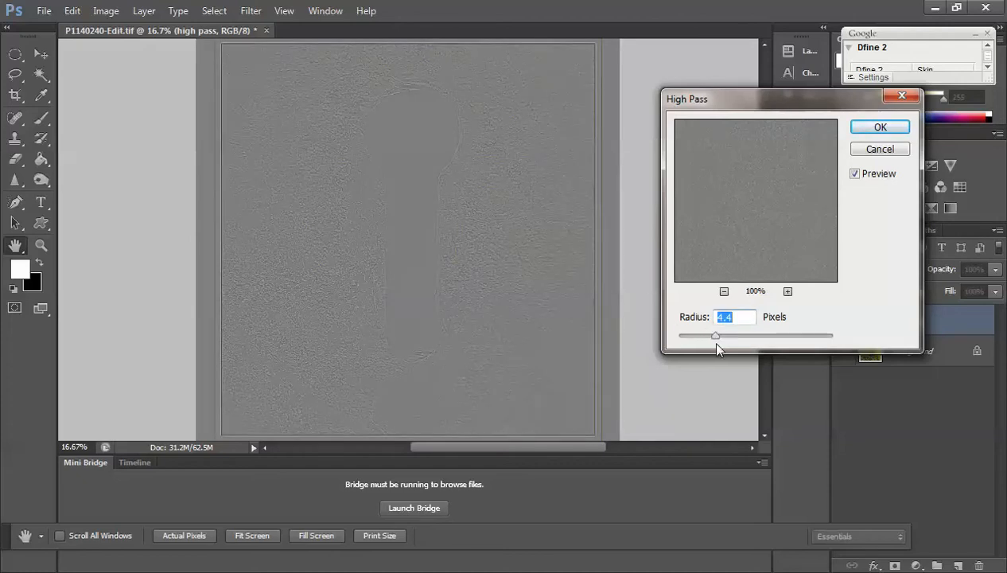
{"action": "left_click_drag", "start_coordinate": [716, 337], "coordinate": [711, 337]}
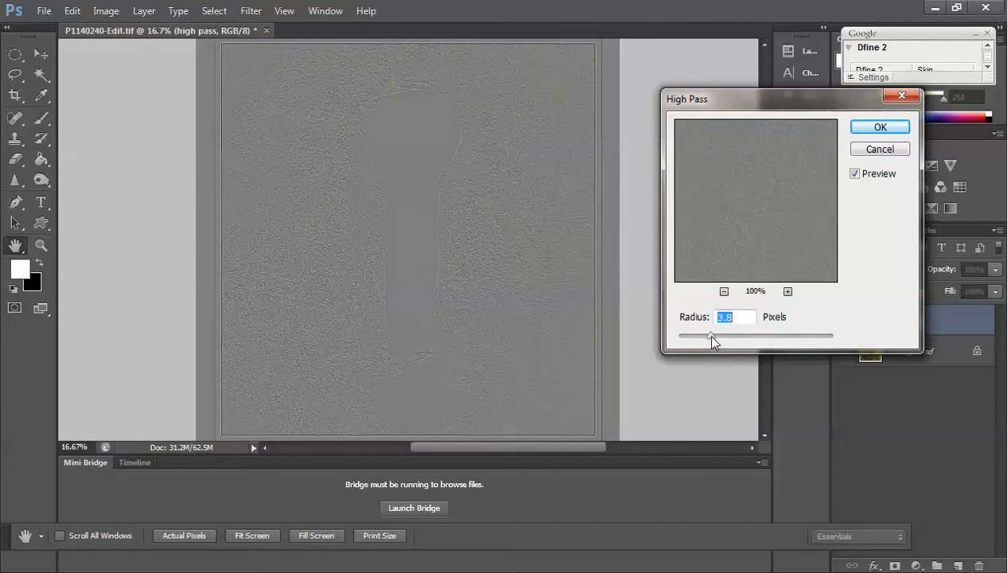
{"action": "left_click", "coordinate": [873, 127]}
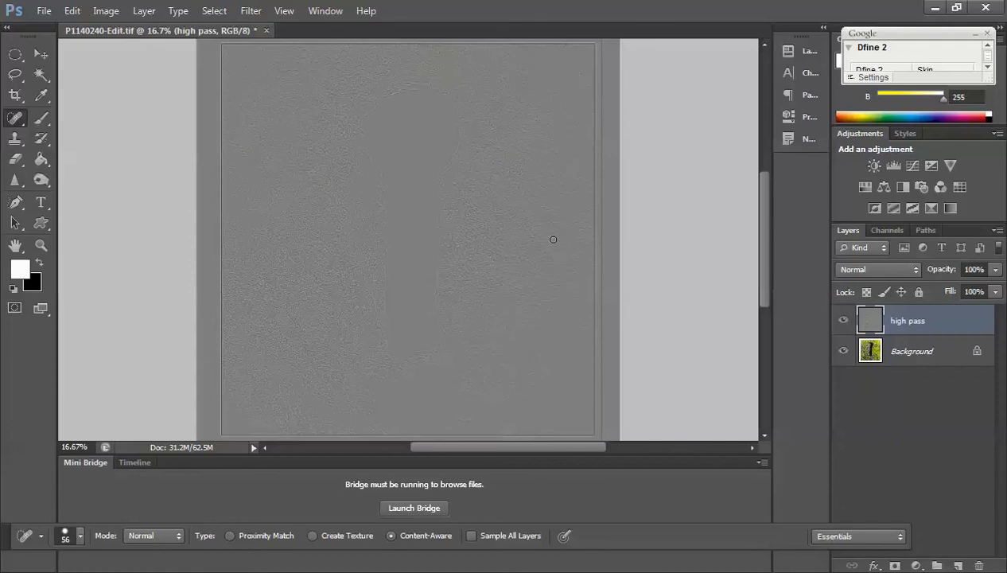
- Set the "high pass" layer's blend mode to Overlay and compare the moss detail with the layer hidden and shown
{"action": "left_click", "coordinate": [914, 270]}
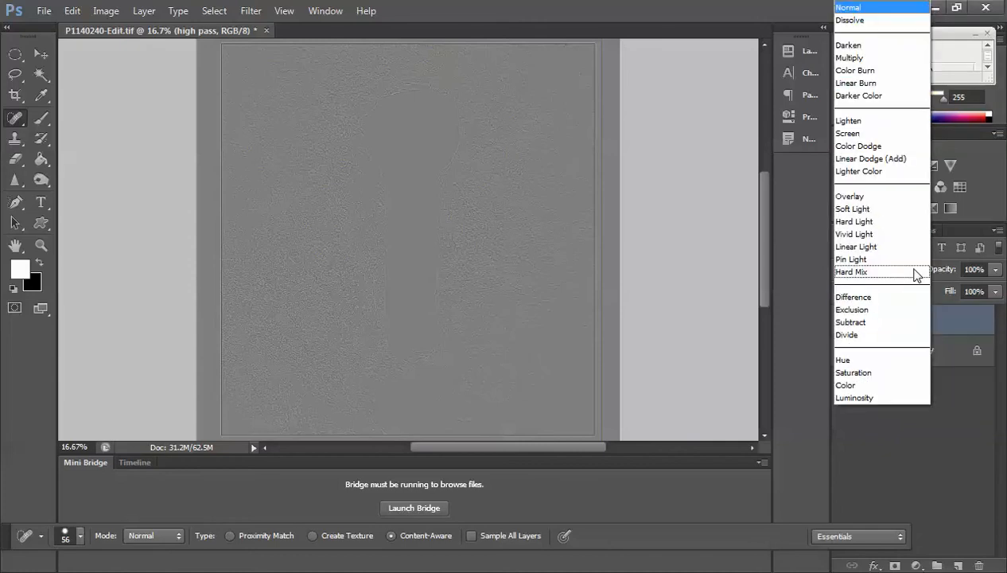
{"action": "left_click", "coordinate": [861, 199]}
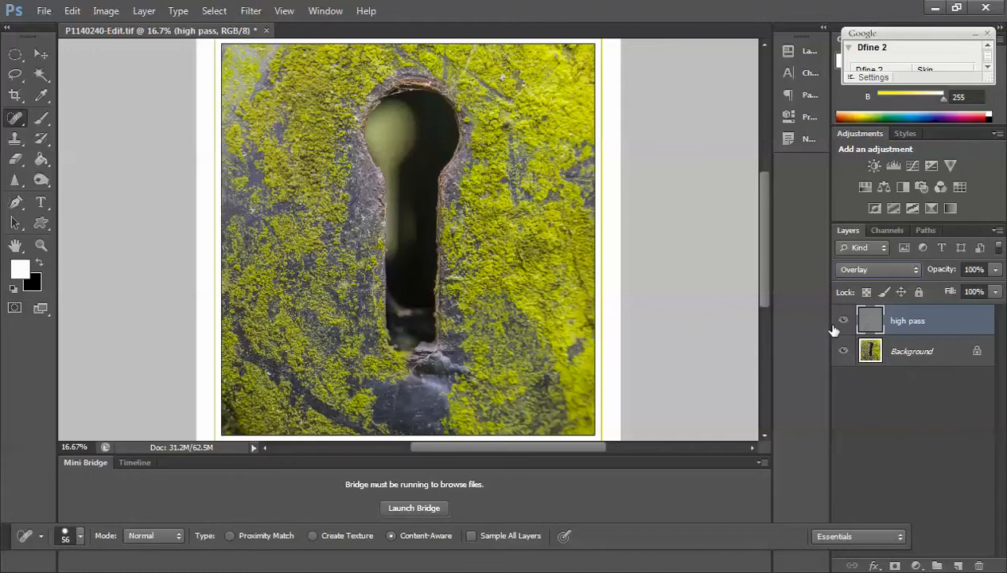
{"action": "key", "text": "ctrl+plus"}
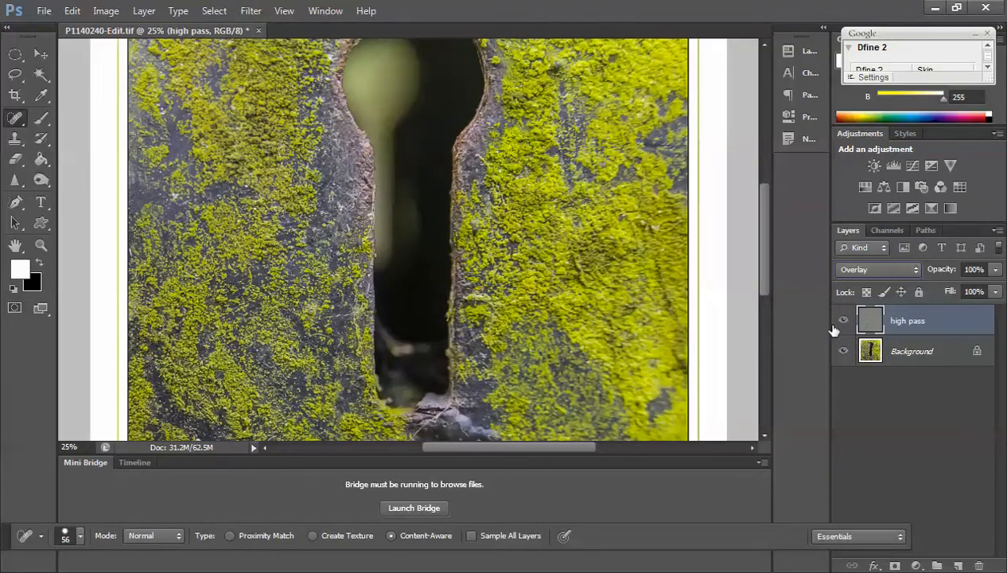
{"action": "key", "text": "ctrl+plus"}
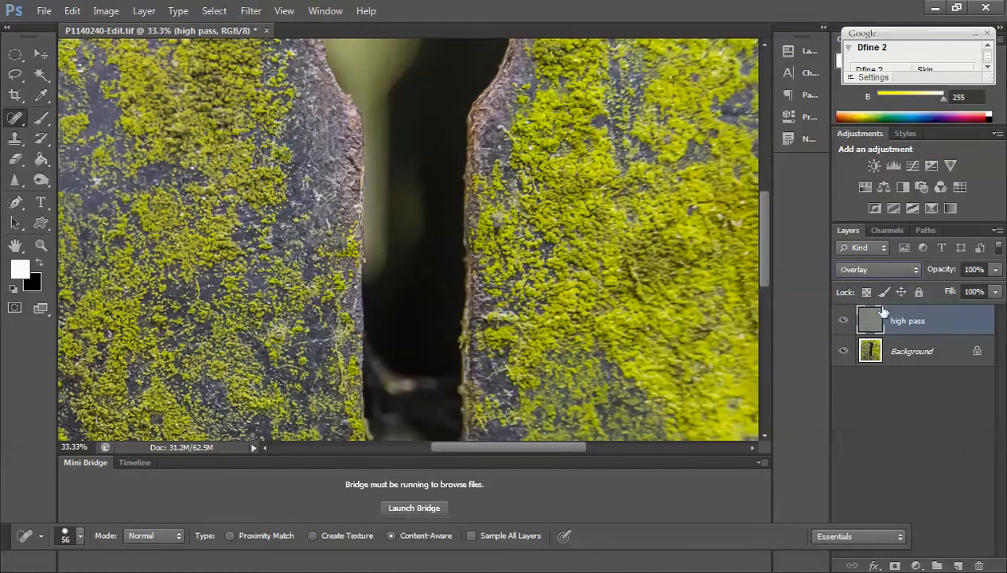
{"action": "left_click", "coordinate": [845, 320]}
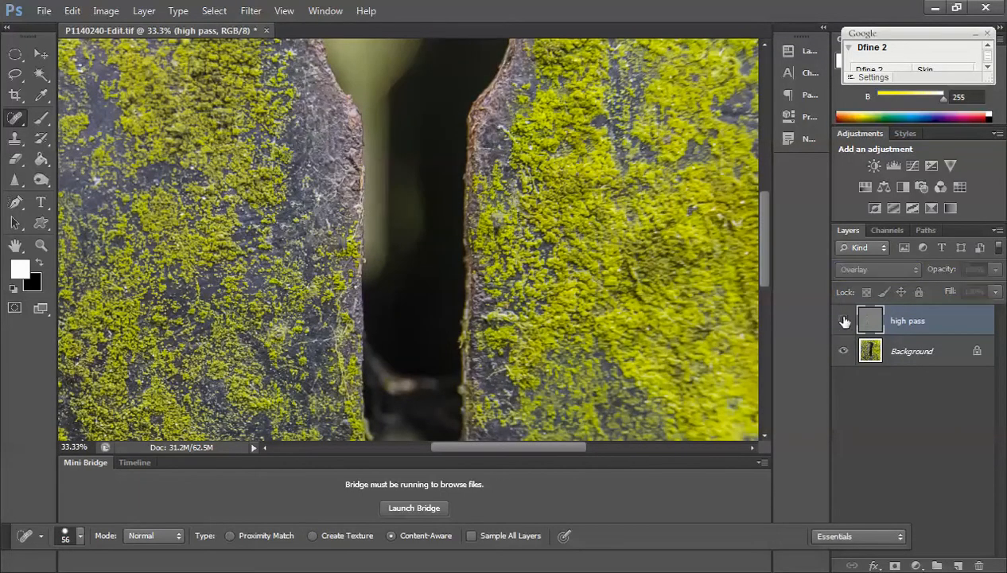
{"action": "left_click", "coordinate": [845, 321]}
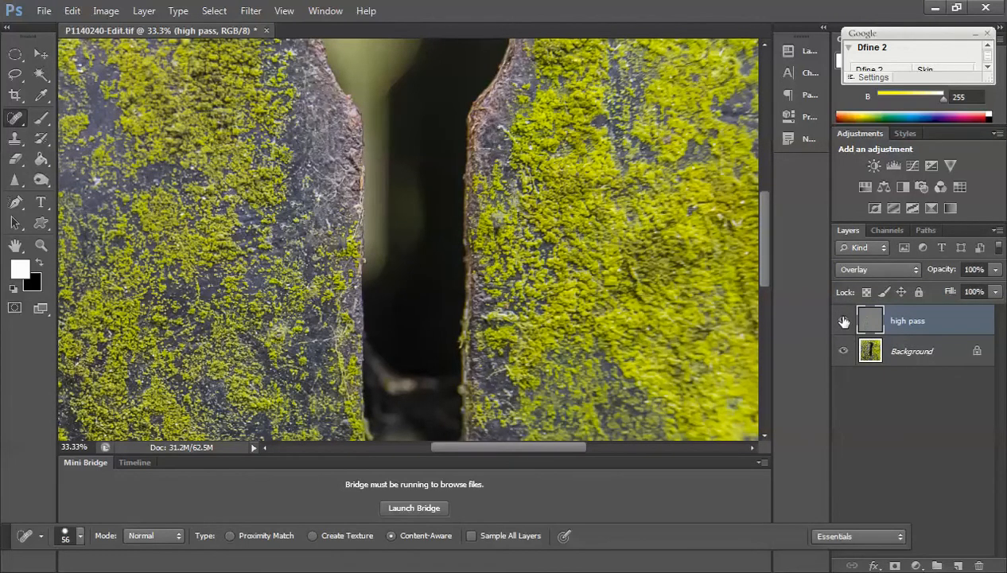
{"action": "key", "text": "ctrl+minus"}
{"action": "key", "text": "ctrl+minus"}
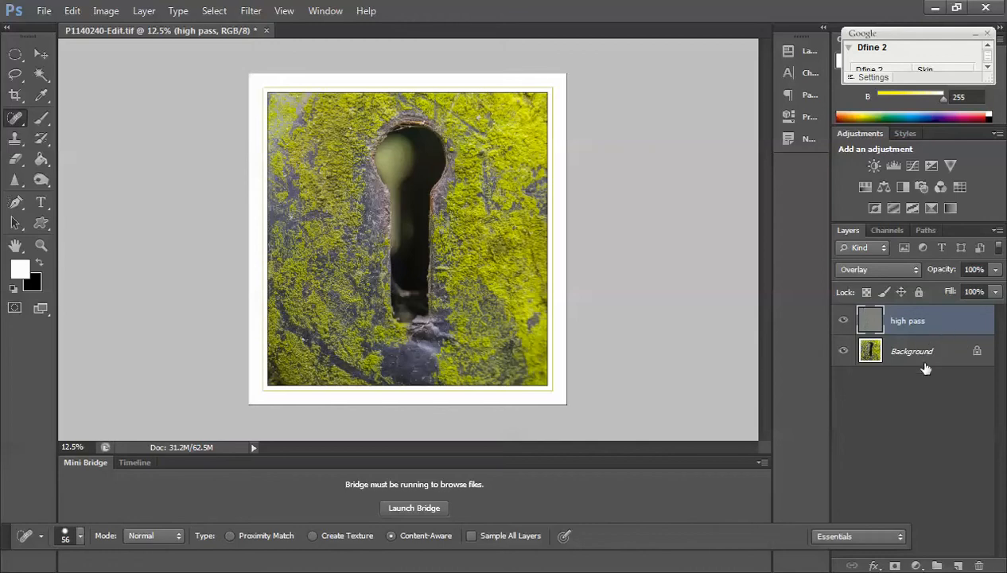
- Flatten the "high pass" and Background layers into a single image
{"action": "left_click", "coordinate": [929, 352], "text": "shift"}
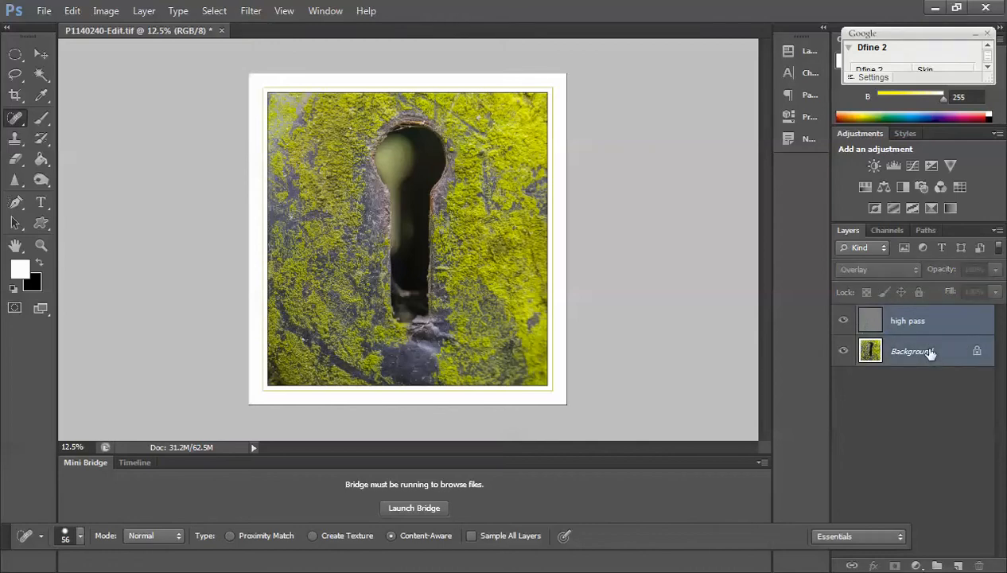
{"action": "right_click", "coordinate": [929, 353]}
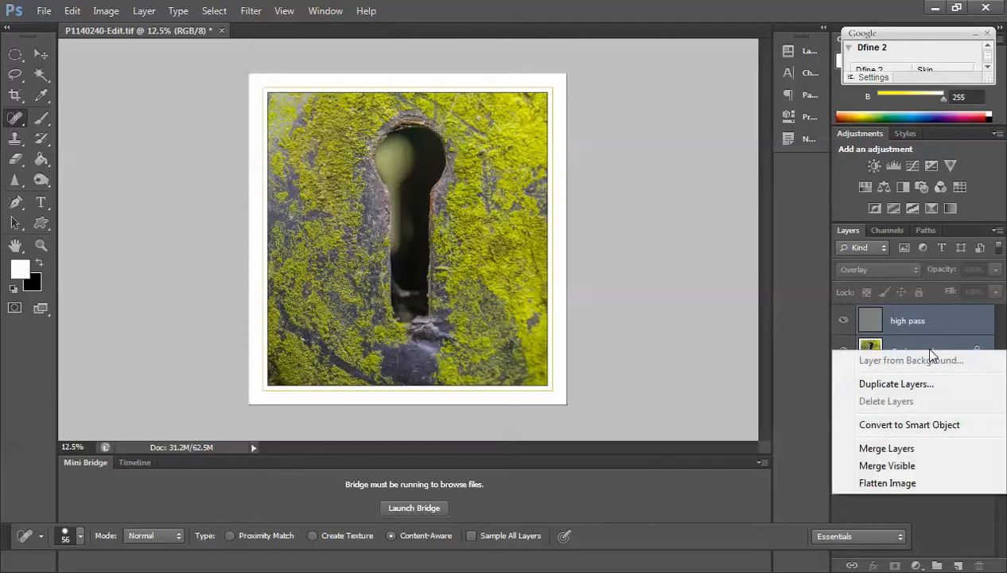
{"action": "left_click", "coordinate": [886, 487]}
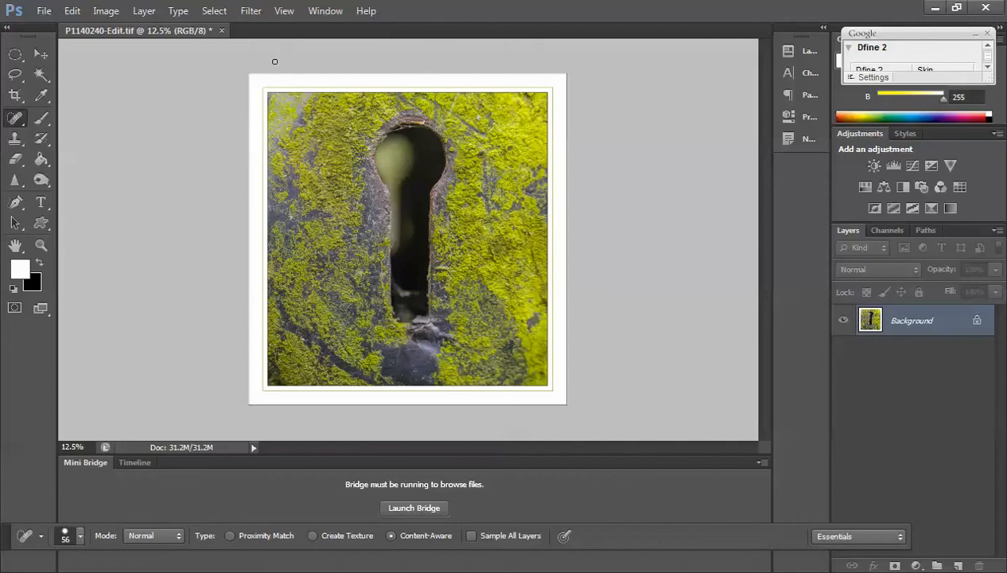
- Save the framed image to the Desktop in JPEG format under the file name "key hole"
{"action": "left_click", "coordinate": [44, 11]}
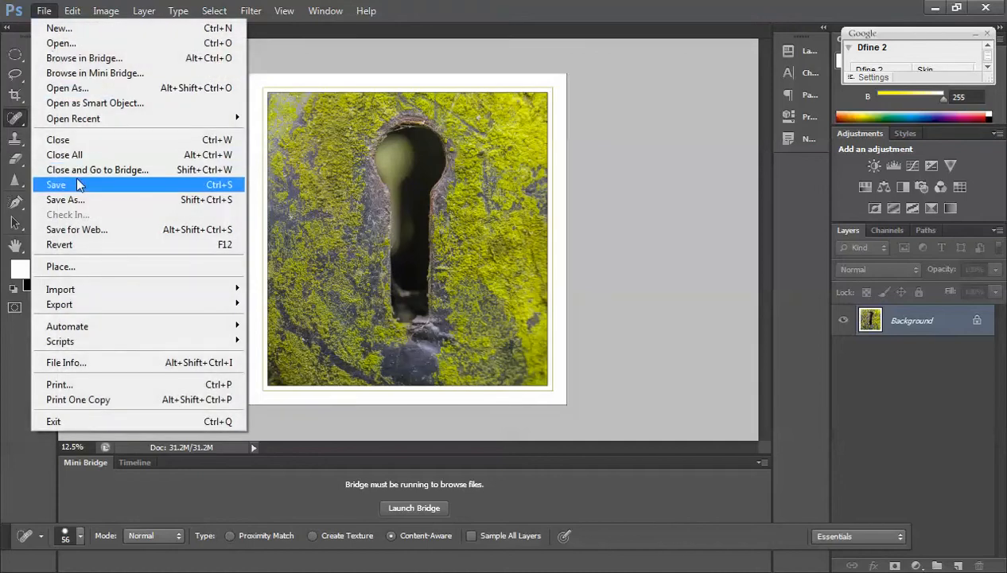
{"action": "left_click", "coordinate": [79, 200]}
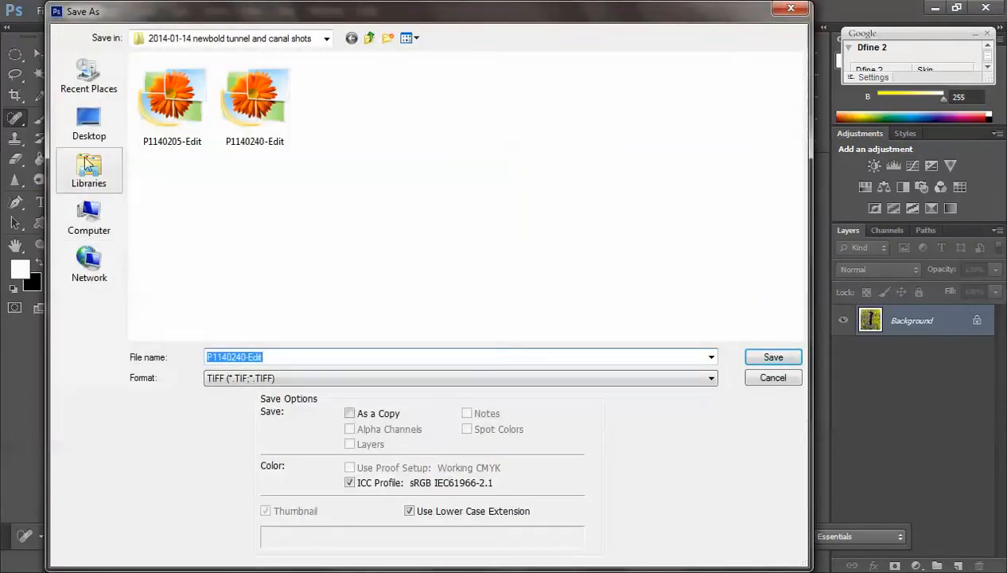
{"action": "left_click", "coordinate": [89, 118]}
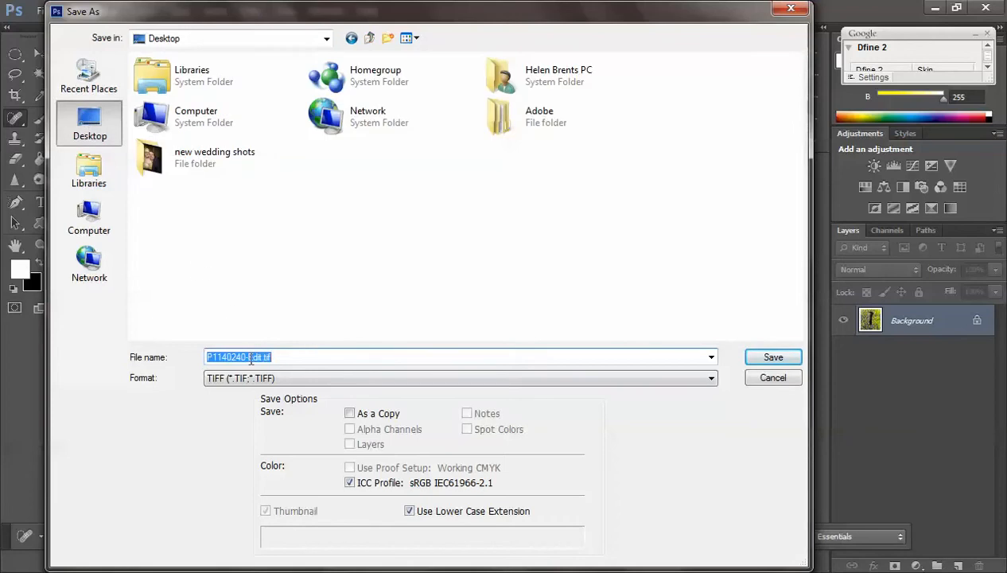
{"action": "left_click", "coordinate": [711, 379]}
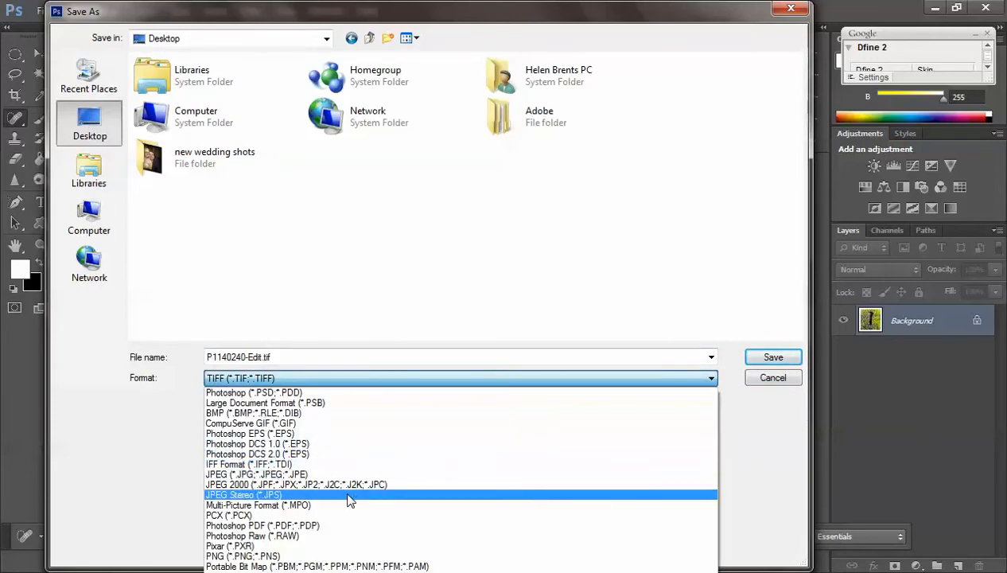
{"action": "left_click", "coordinate": [327, 476]}
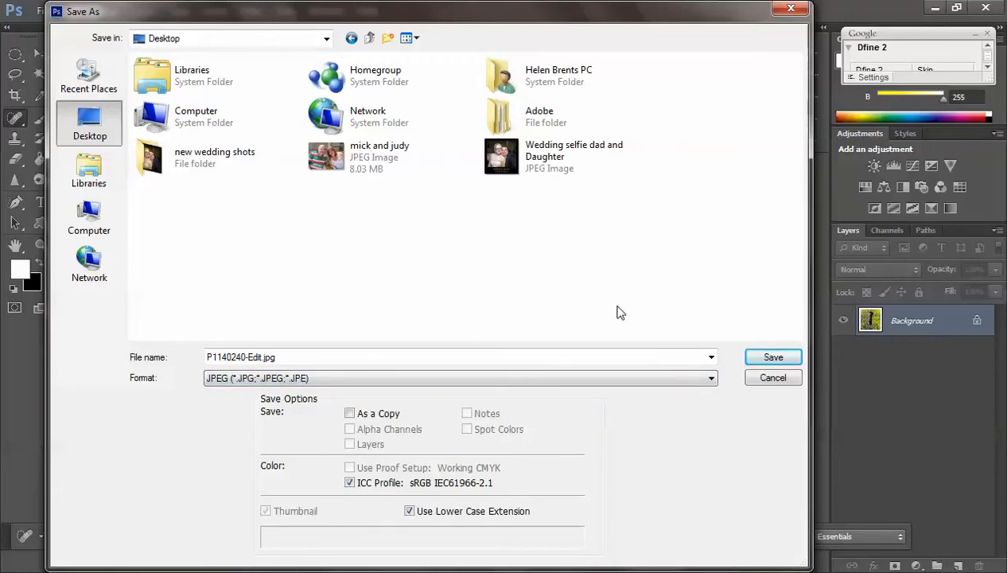
{"action": "double_click", "coordinate": [295, 359]}
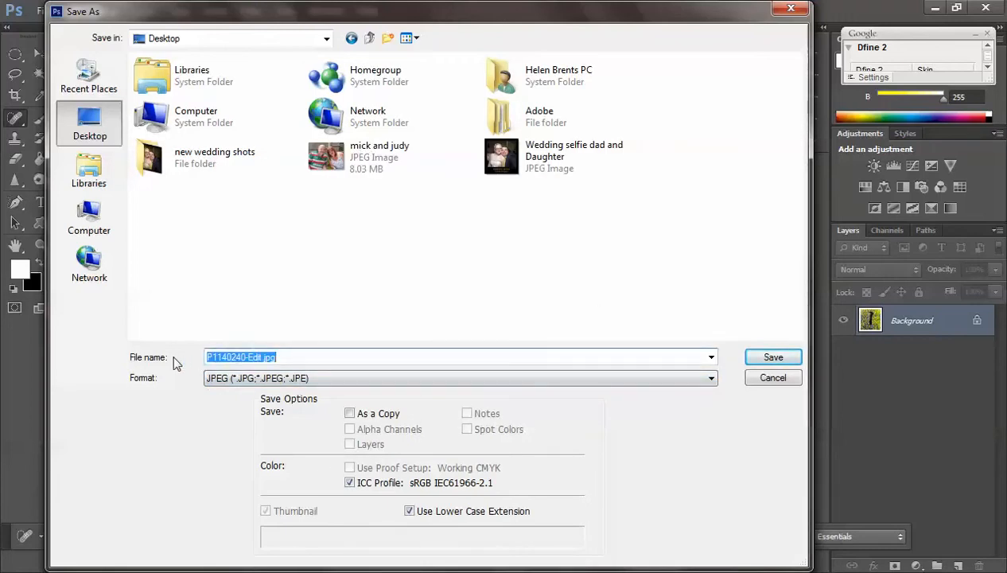
{"action": "type", "text": "key "}
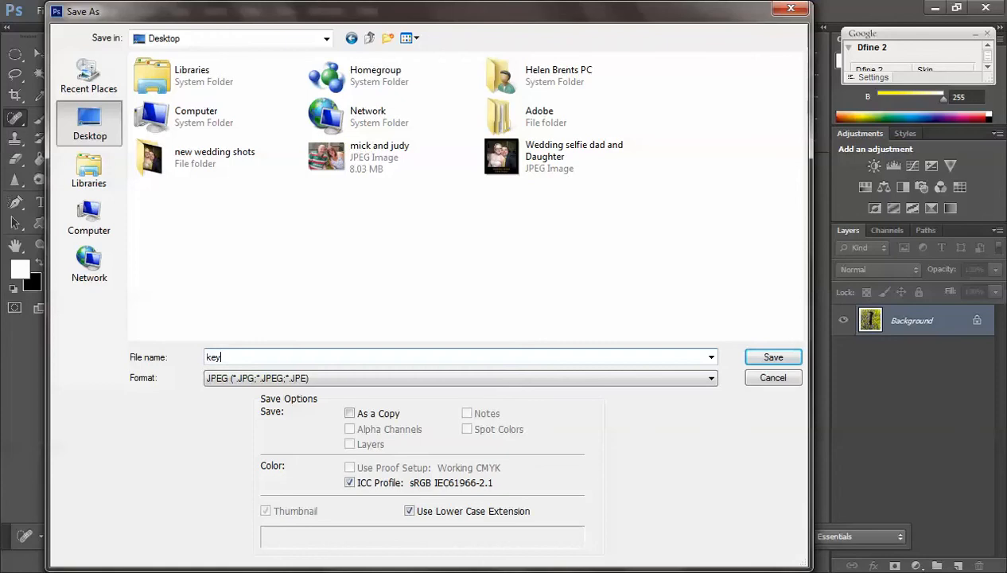
{"action": "type", "text": "hole"}
{"action": "left_click", "coordinate": [89, 129]}
{"action": "left_click", "coordinate": [767, 357]}
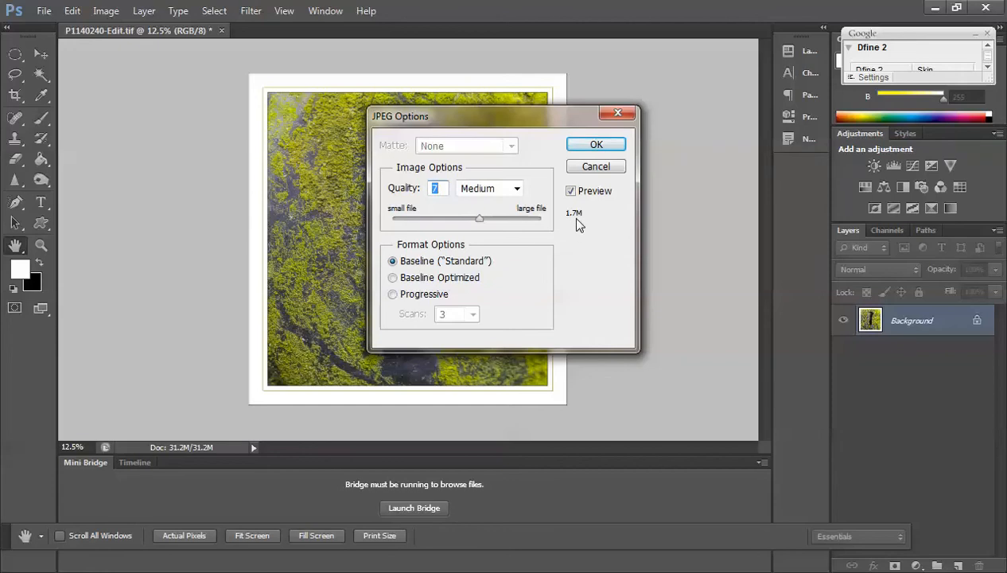
- Try JPEG quality 12 (Maximum), then settle on quality 5 (Medium) and finish the save
{"action": "left_click_drag", "start_coordinate": [479, 219], "coordinate": [539, 219]}
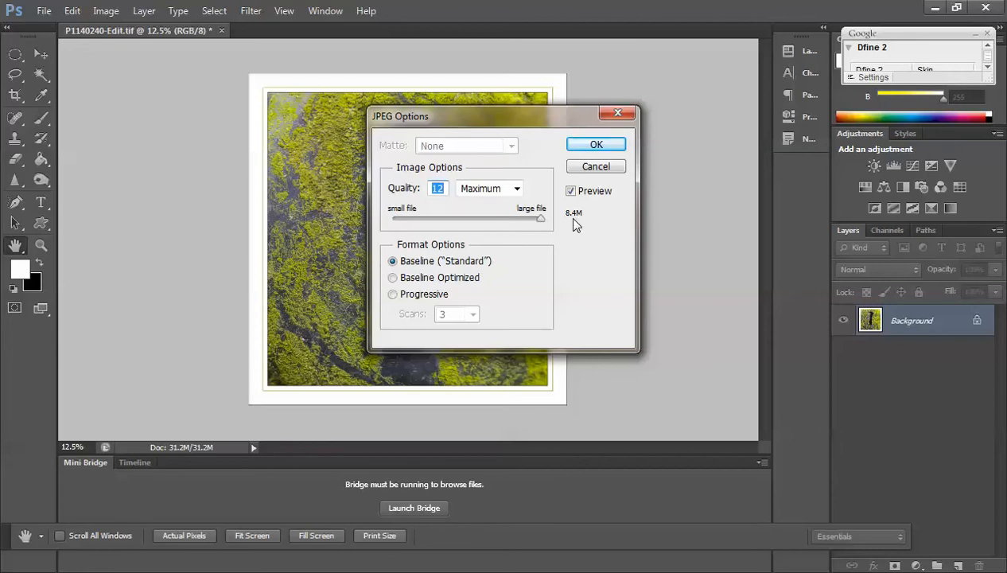
{"action": "left_click_drag", "start_coordinate": [539, 218], "coordinate": [461, 219]}
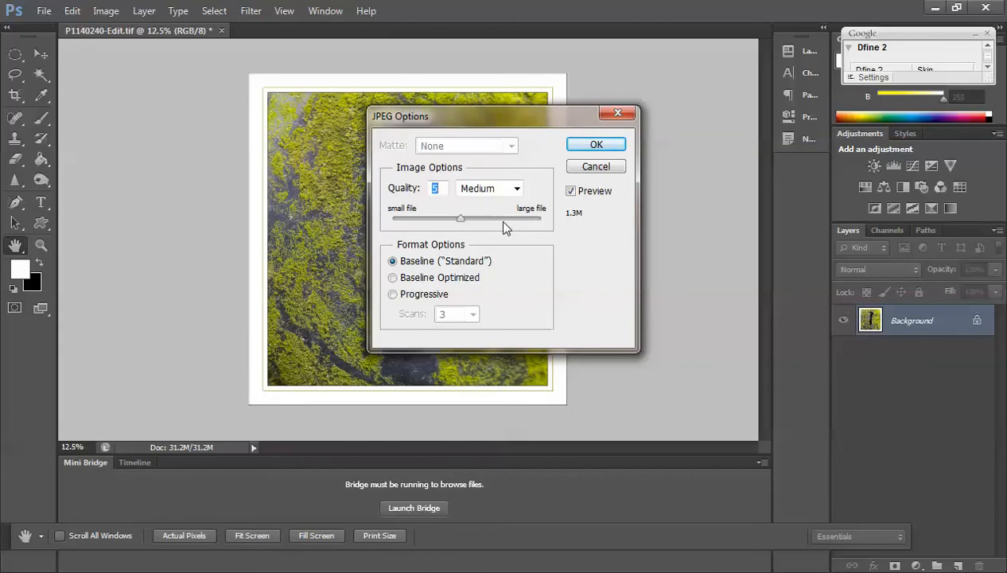
{"action": "left_click", "coordinate": [594, 146]}
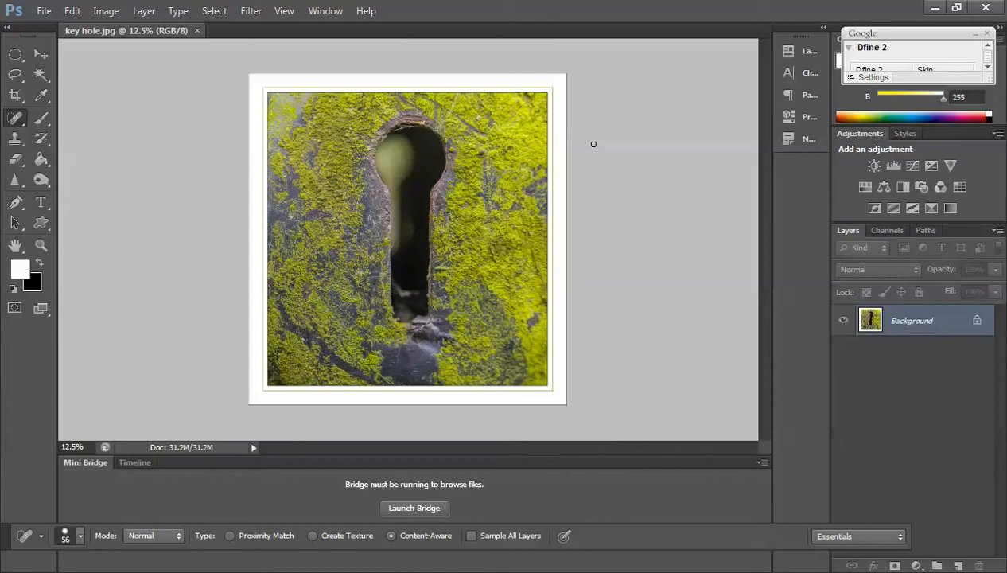
- Switch to the Windows desktop and check the file size of the saved "key hole" image in its properties
{"action": "left_click", "coordinate": [934, 8]}
{"action": "left_click", "coordinate": [934, 8]}
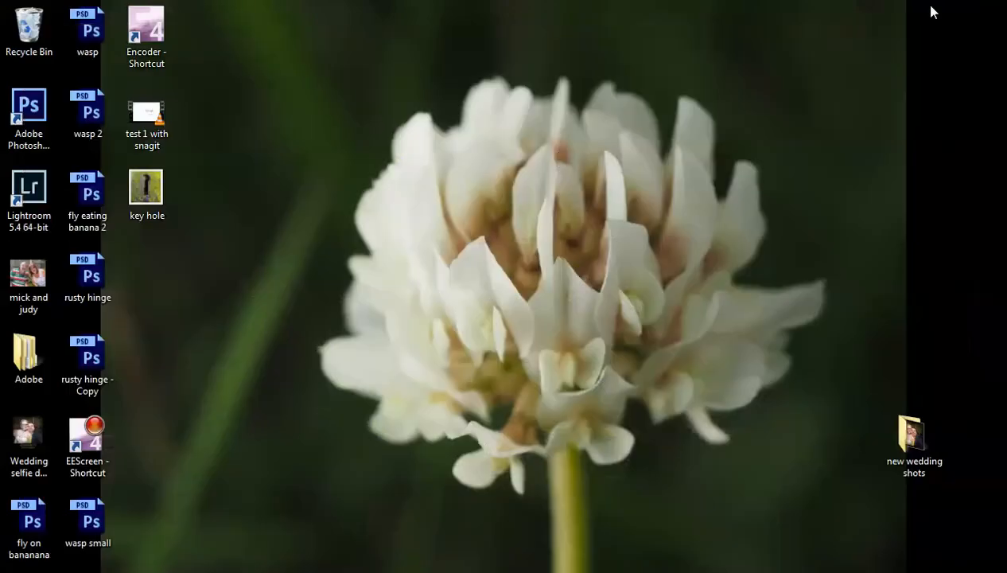
{"action": "double_click", "coordinate": [162, 195]}
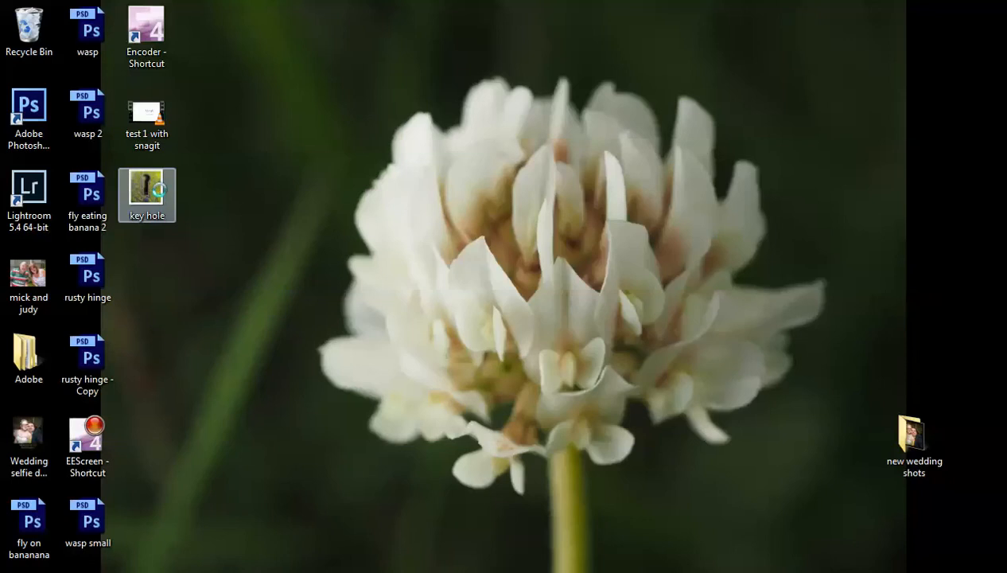
{"action": "right_click", "coordinate": [159, 191]}
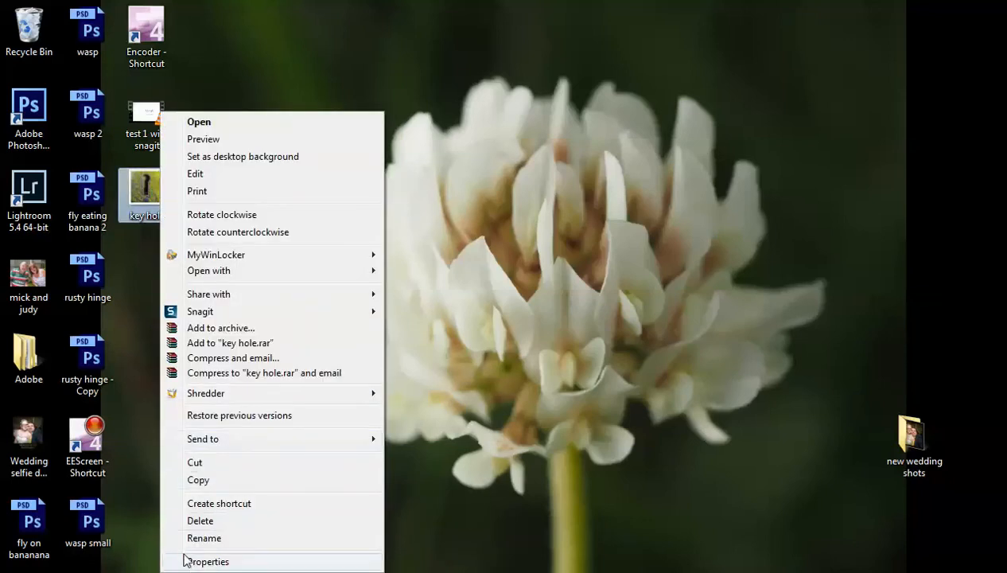
{"action": "left_click", "coordinate": [207, 562]}
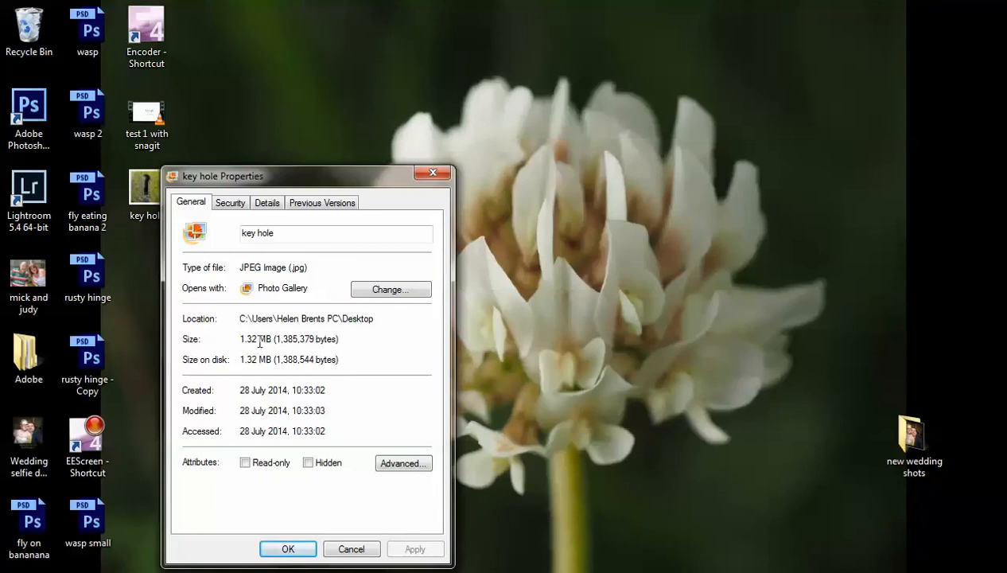
{"action": "left_click", "coordinate": [287, 548]}
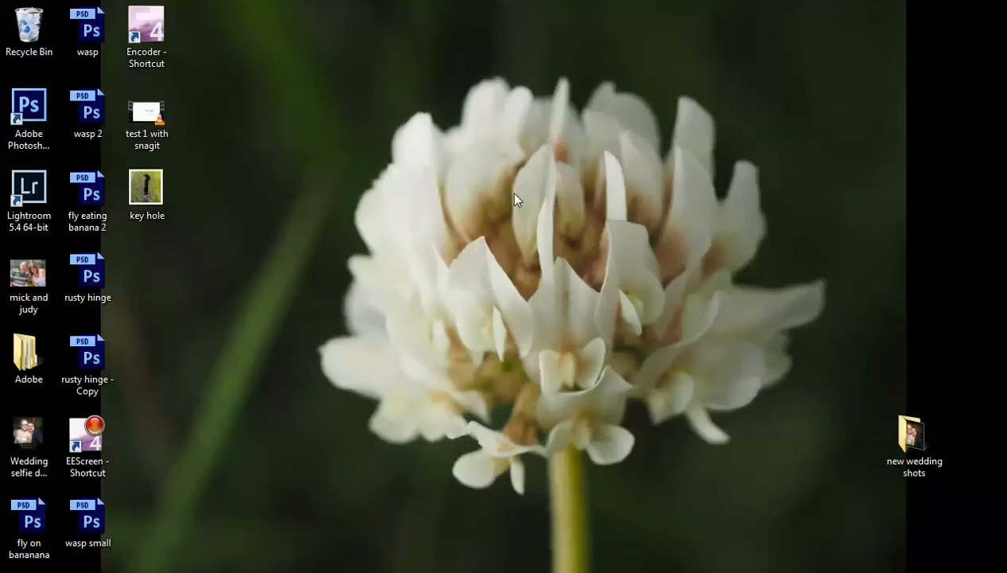